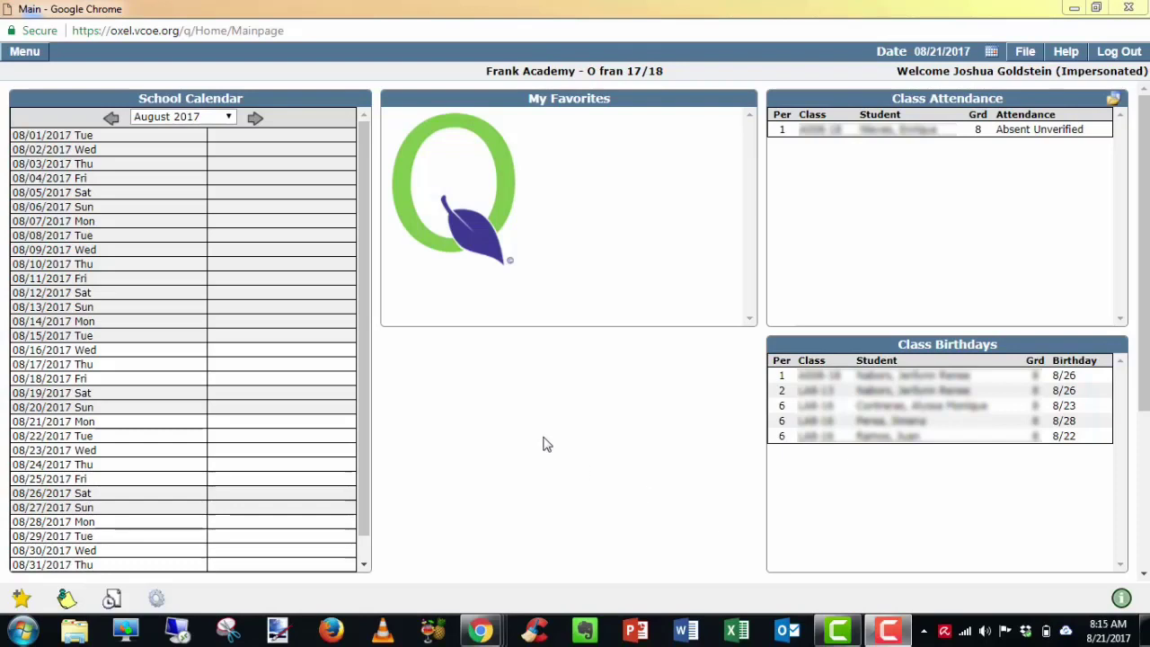
# Open the Grade Book from the Marks menu to show the setup checklist for LA8-13 Language Arts 8.
pyautogui.click(24, 52)
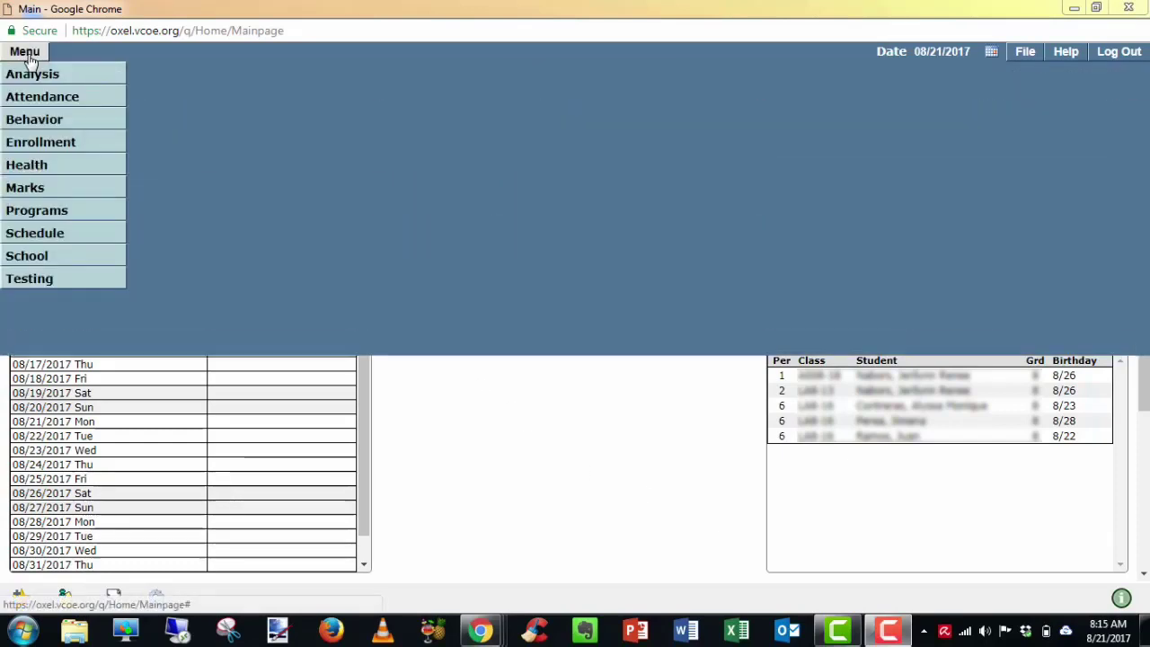
pyautogui.click(27, 189)
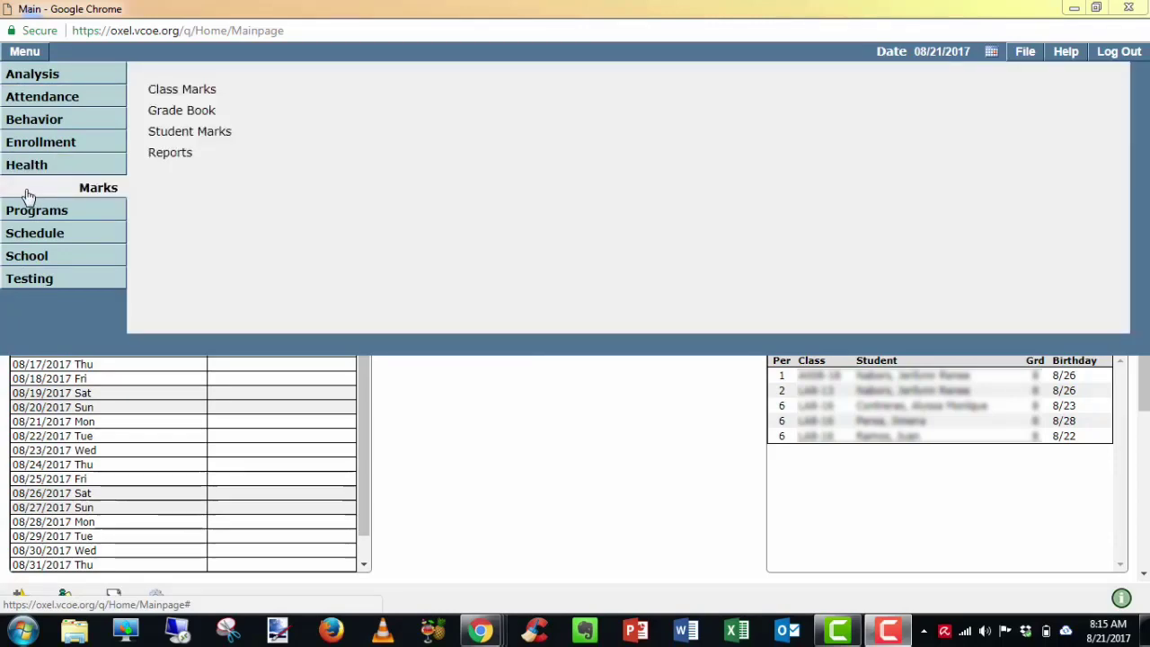
pyautogui.click(192, 112)
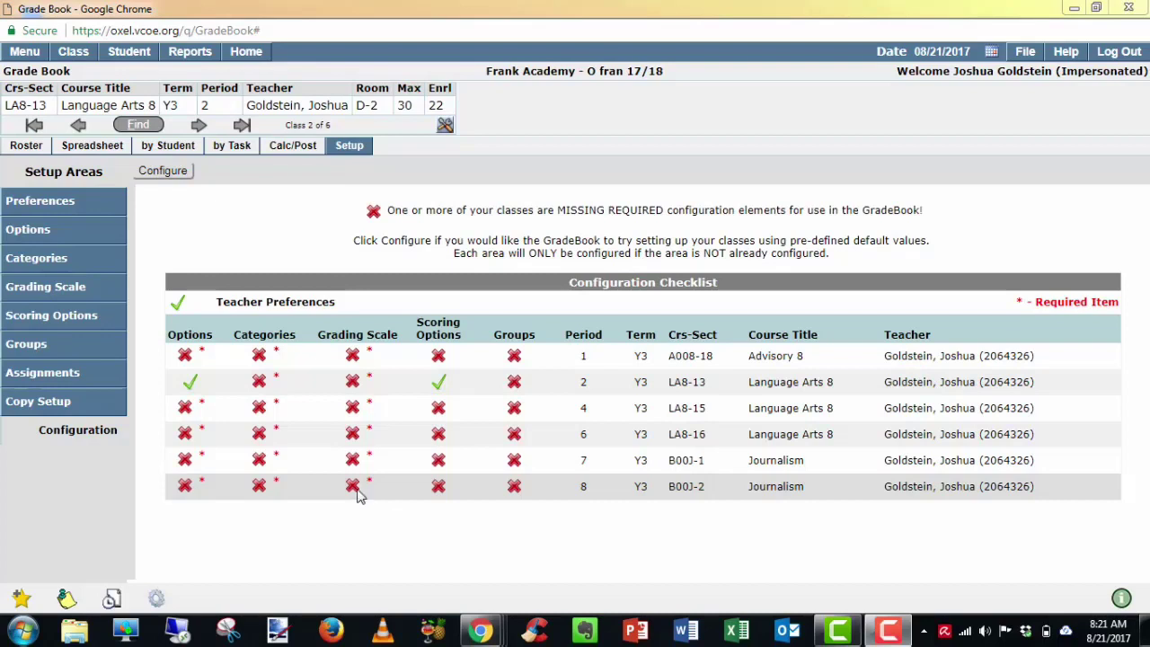
# Bring up Teacher Preferences for LA8-13 and scroll through its settings.
pyautogui.click(93, 205)
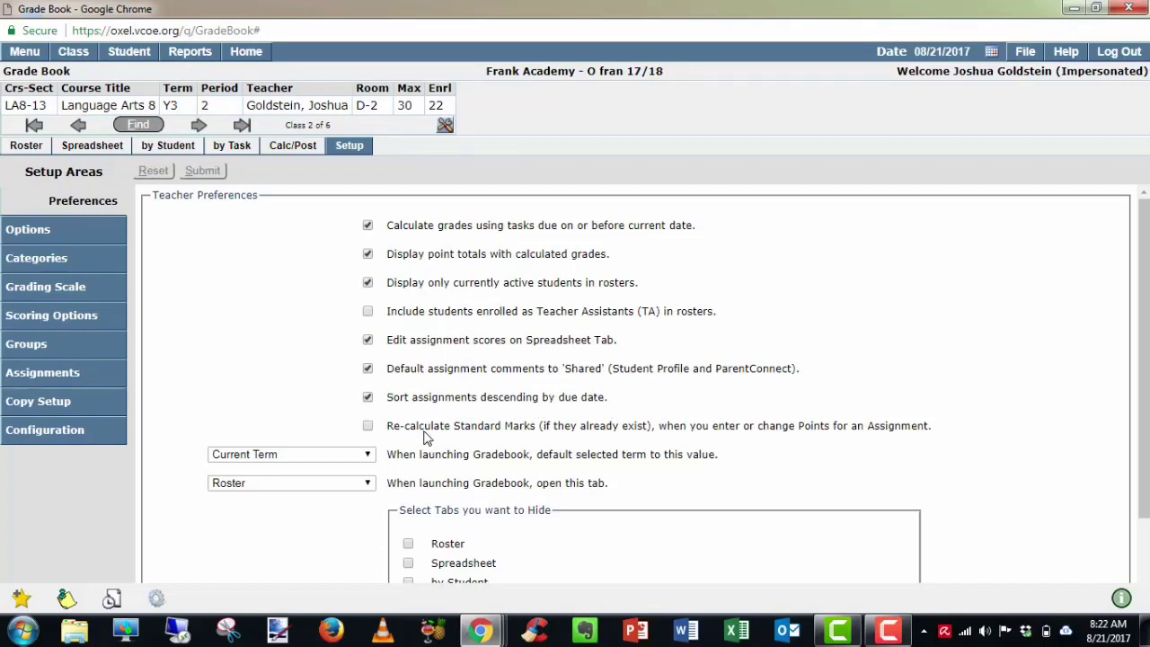
pyautogui.scroll(-1, 422, 436)
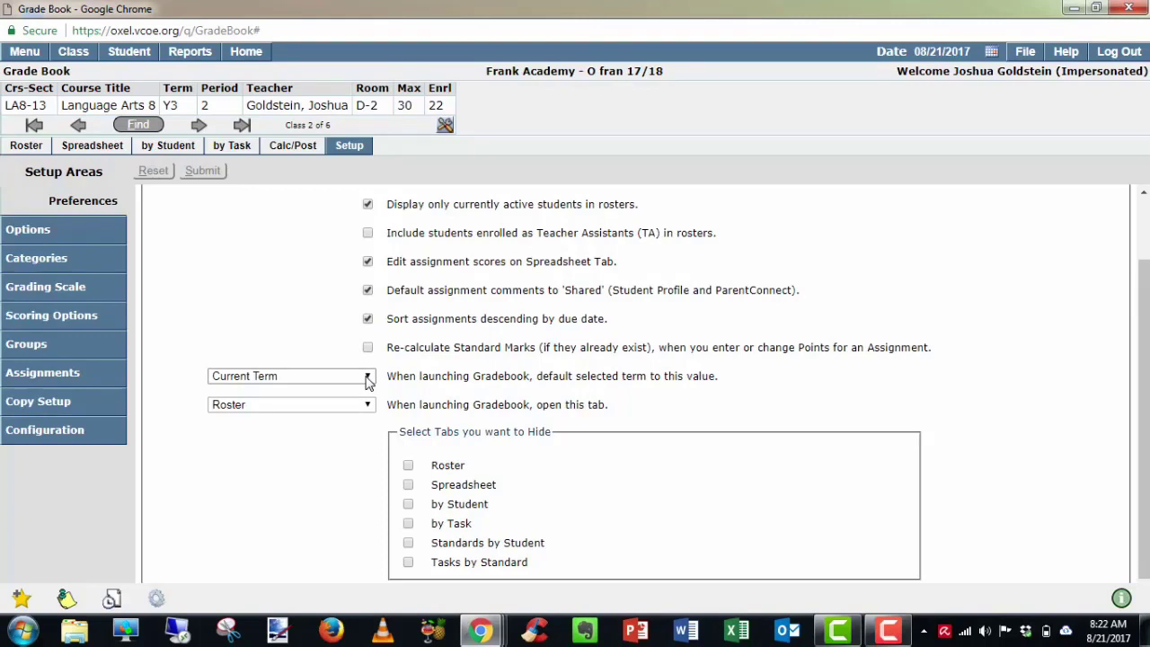
# Set the default term to Current Term and the opening tab to Roster, then submit.
pyautogui.click(367, 380)
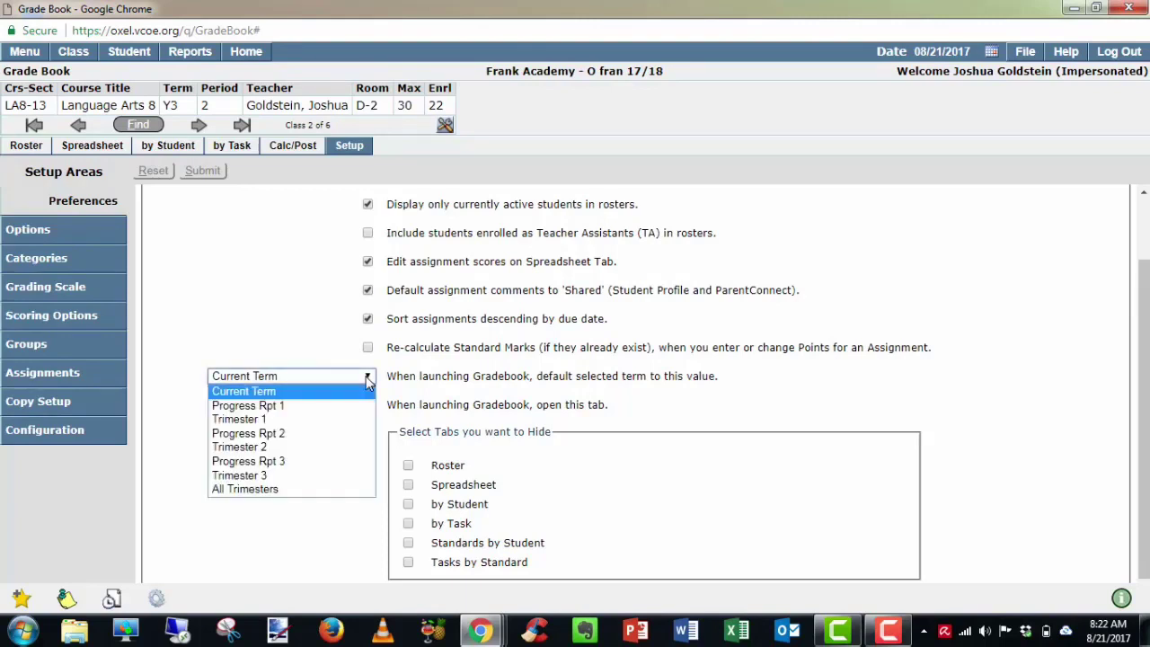
pyautogui.click(266, 420)
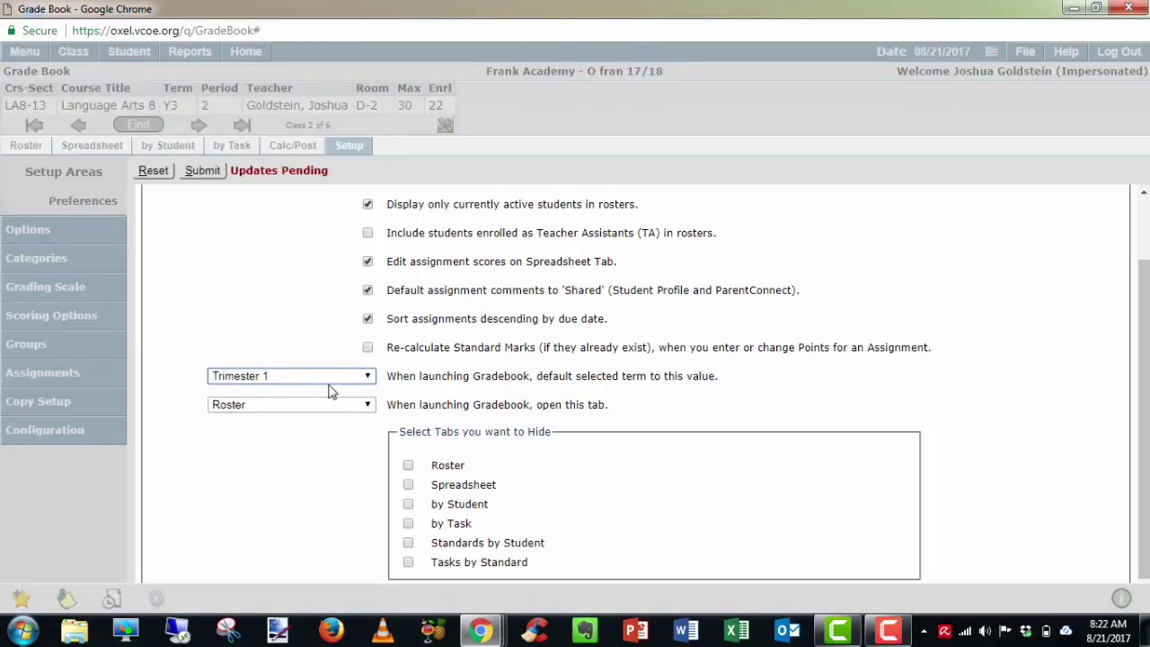
pyautogui.click(331, 381)
pyautogui.click(270, 393)
pyautogui.click(368, 406)
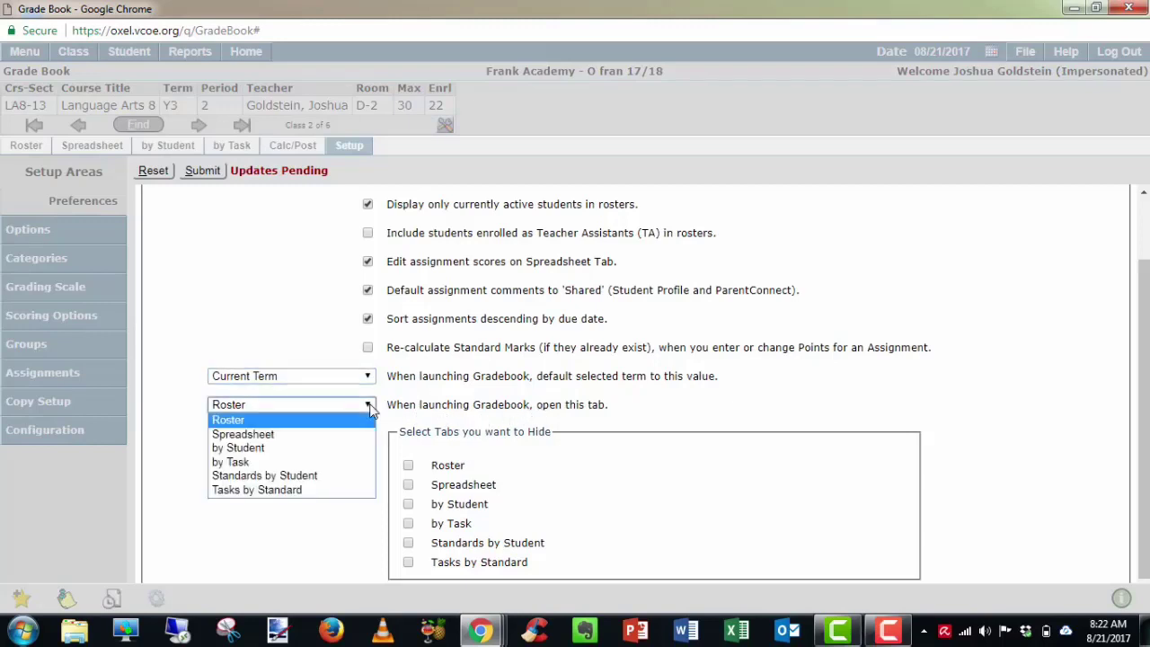
pyautogui.click(284, 421)
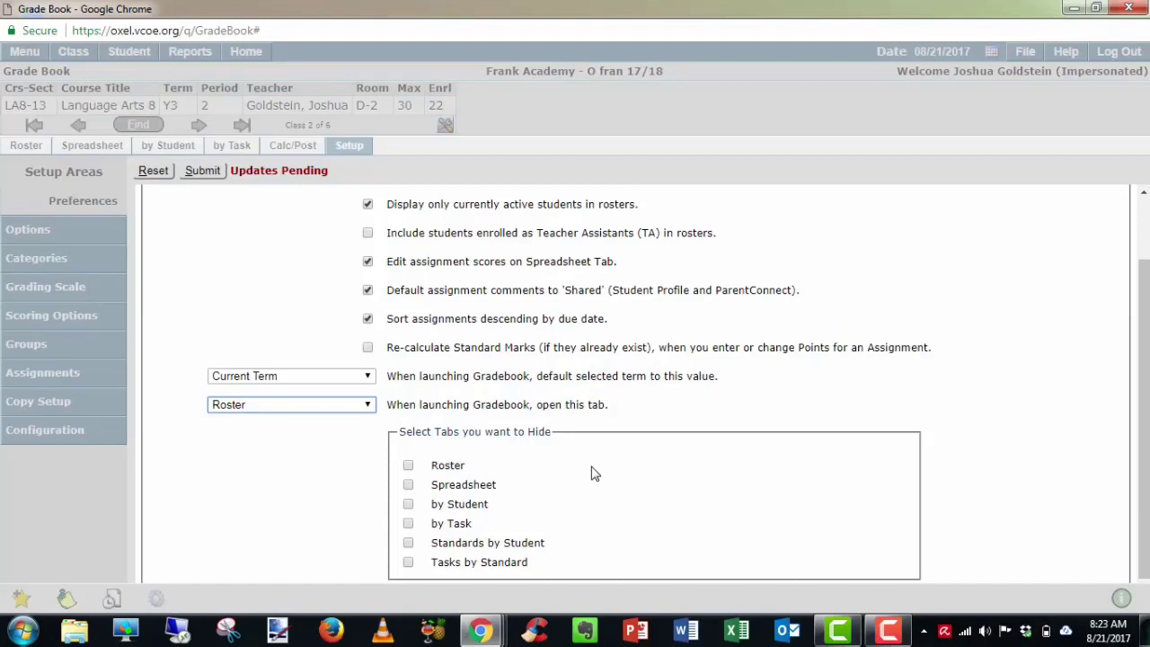
pyautogui.scroll(1, 306, 337)
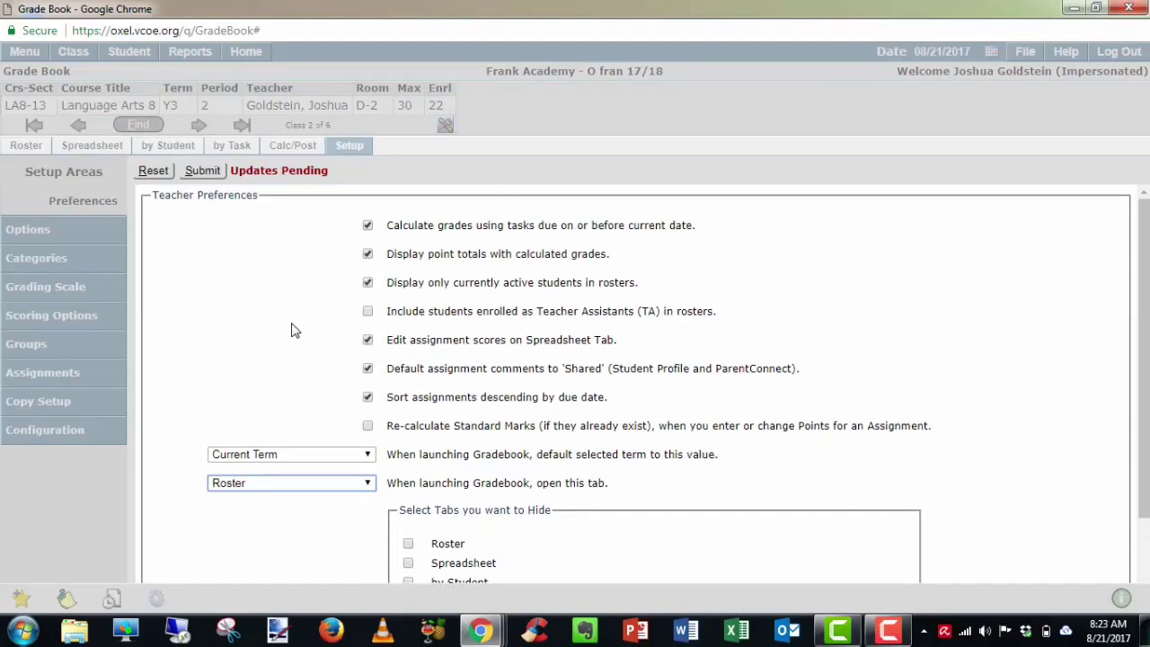
pyautogui.click(203, 171)
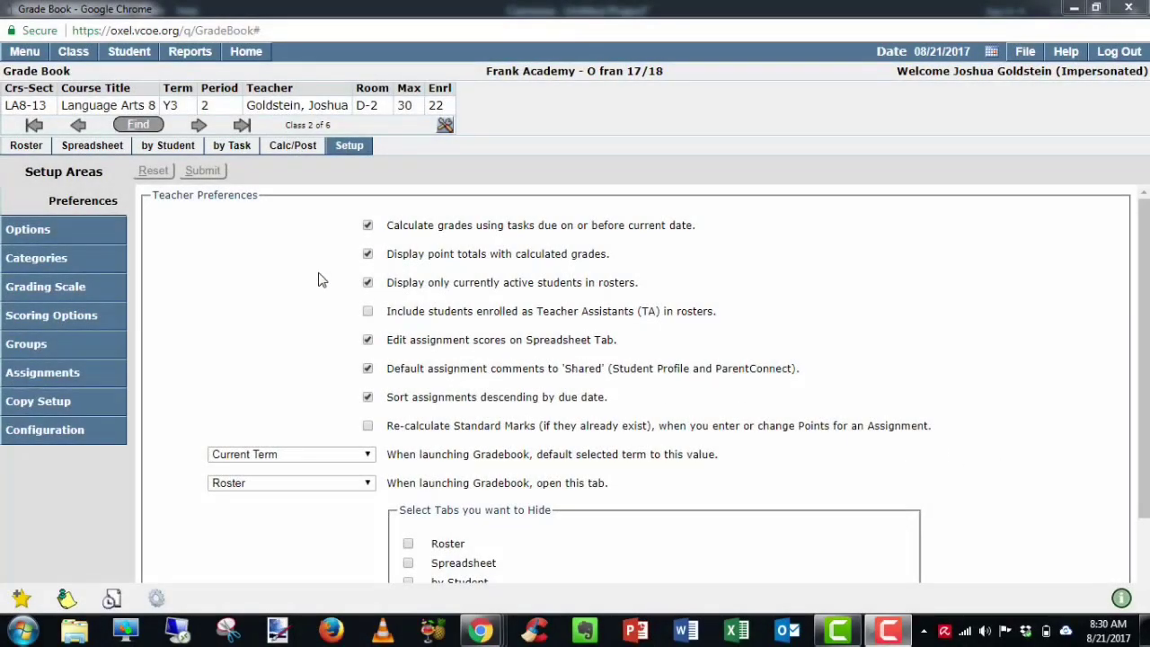
# Go to class Options and tick LA8-15 under Apply Class Options To.
pyautogui.click(37, 229)
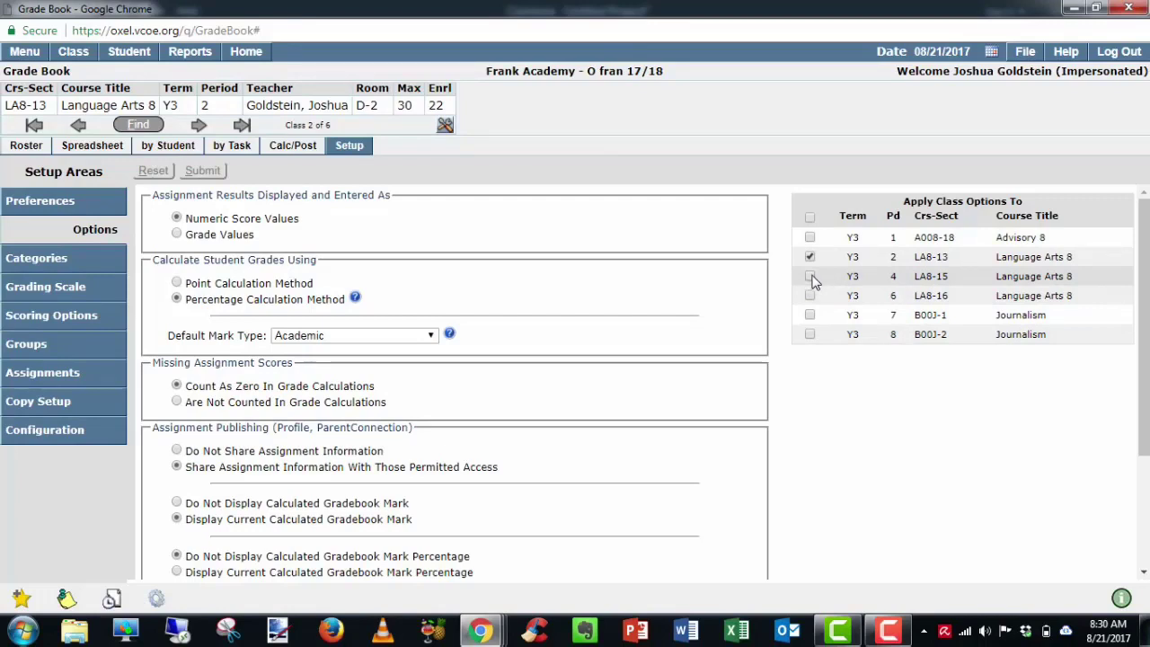
pyautogui.click(810, 278)
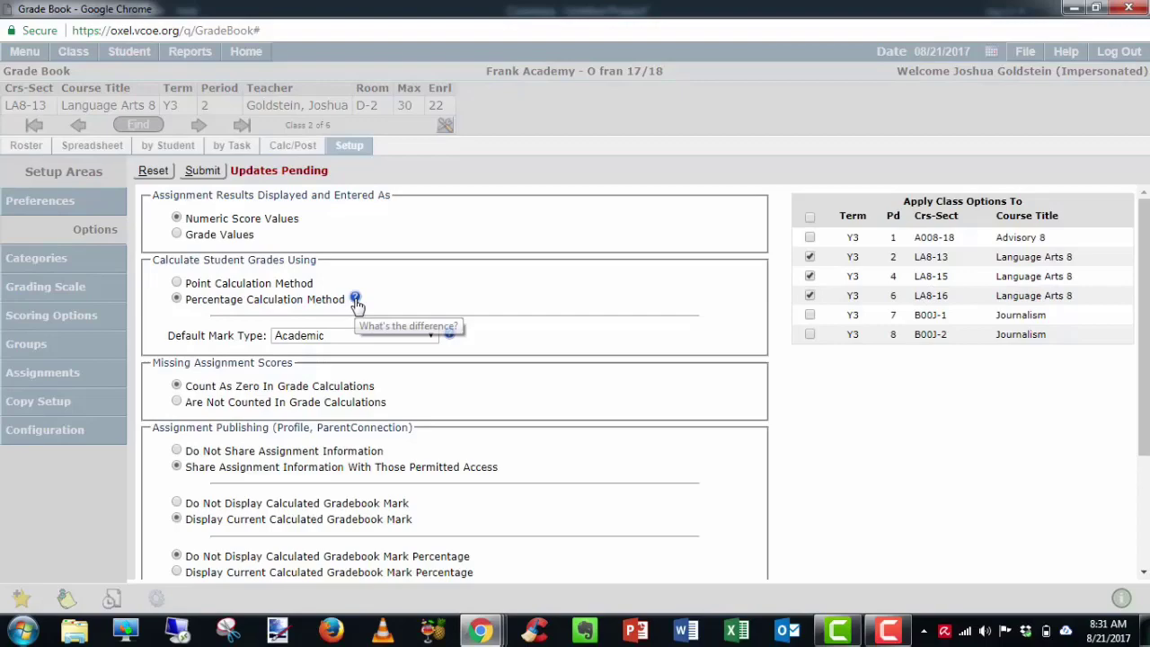
# Read the help comparing percentage and point calculation methods, then close it.
pyautogui.click(355, 299)
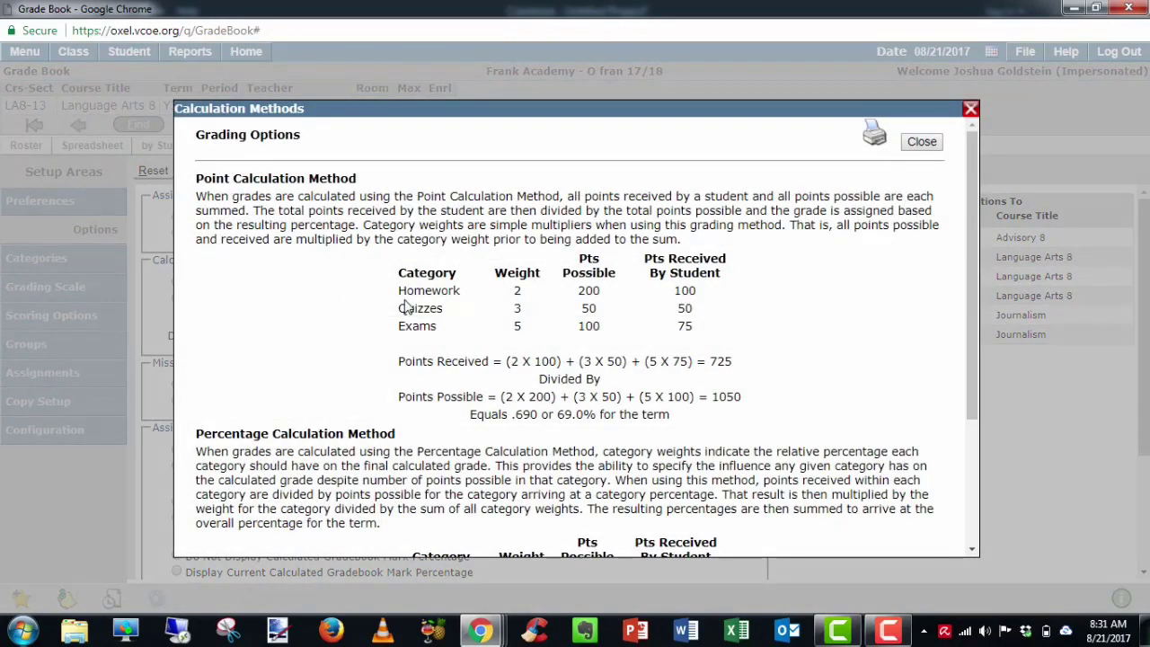
pyautogui.scroll(-5, 406, 308)
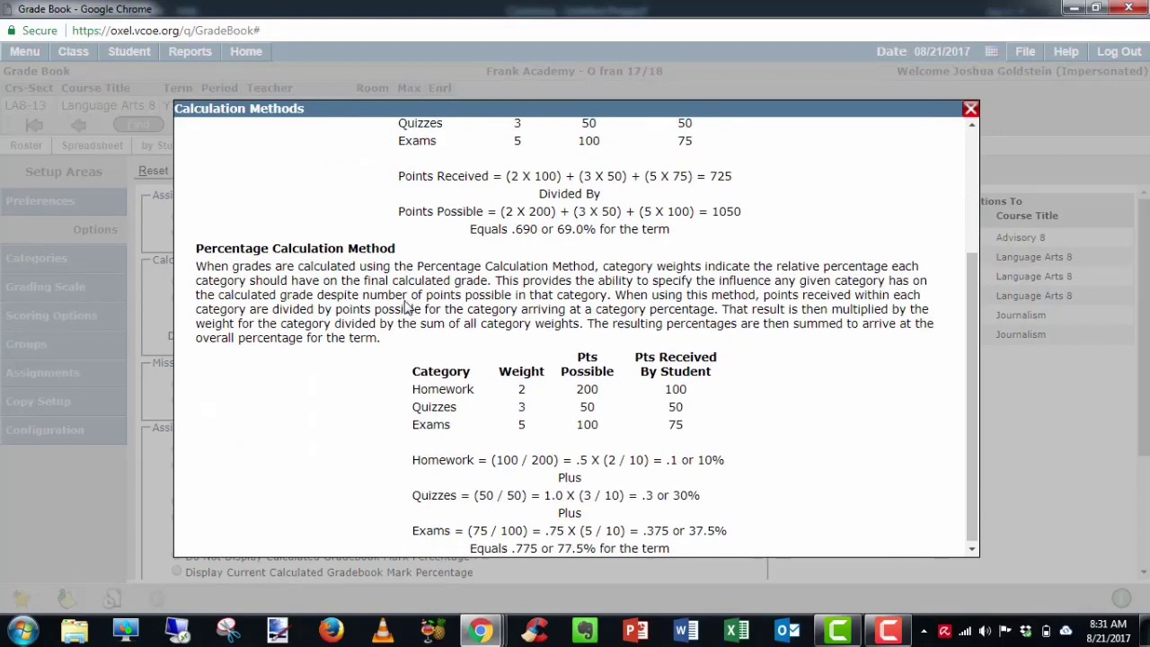
pyautogui.scroll(5, 406, 307)
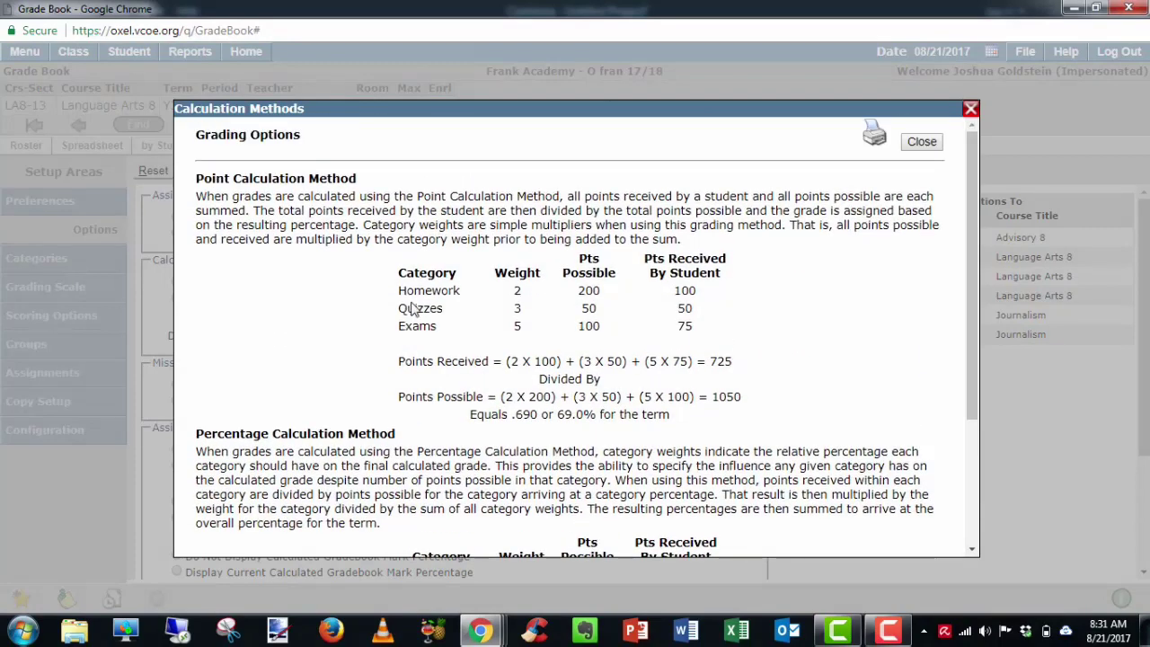
pyautogui.click(921, 142)
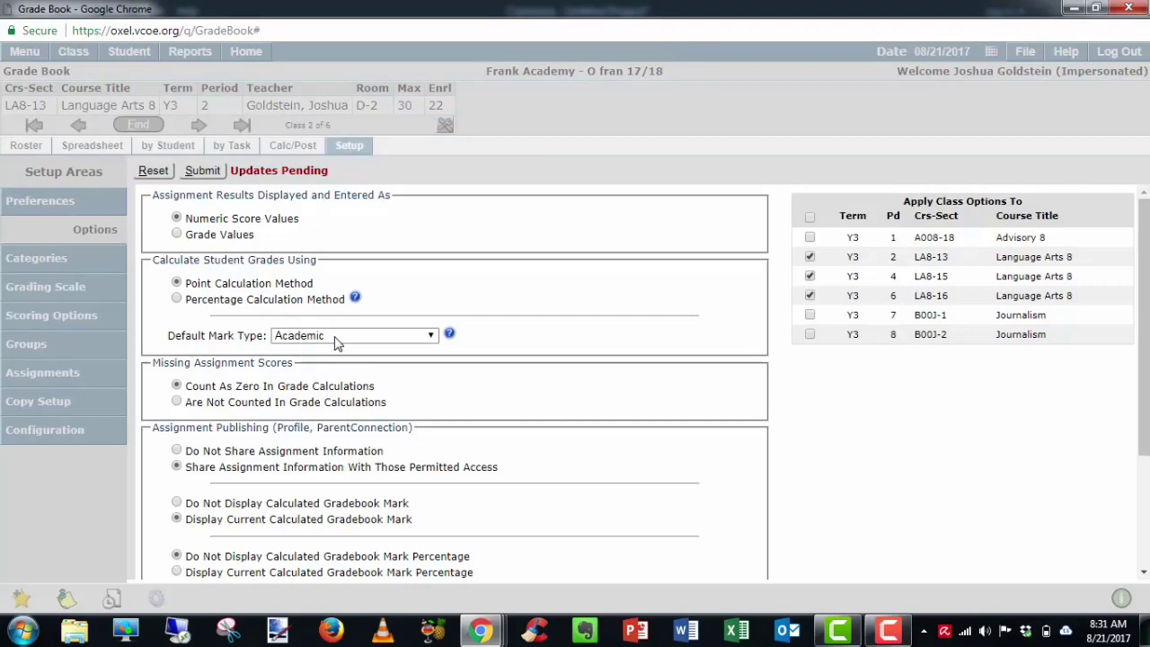
# Keep Academic mark type and Current Term marking term, and submit the class options.
pyautogui.click(336, 340)
pyautogui.click(335, 340)
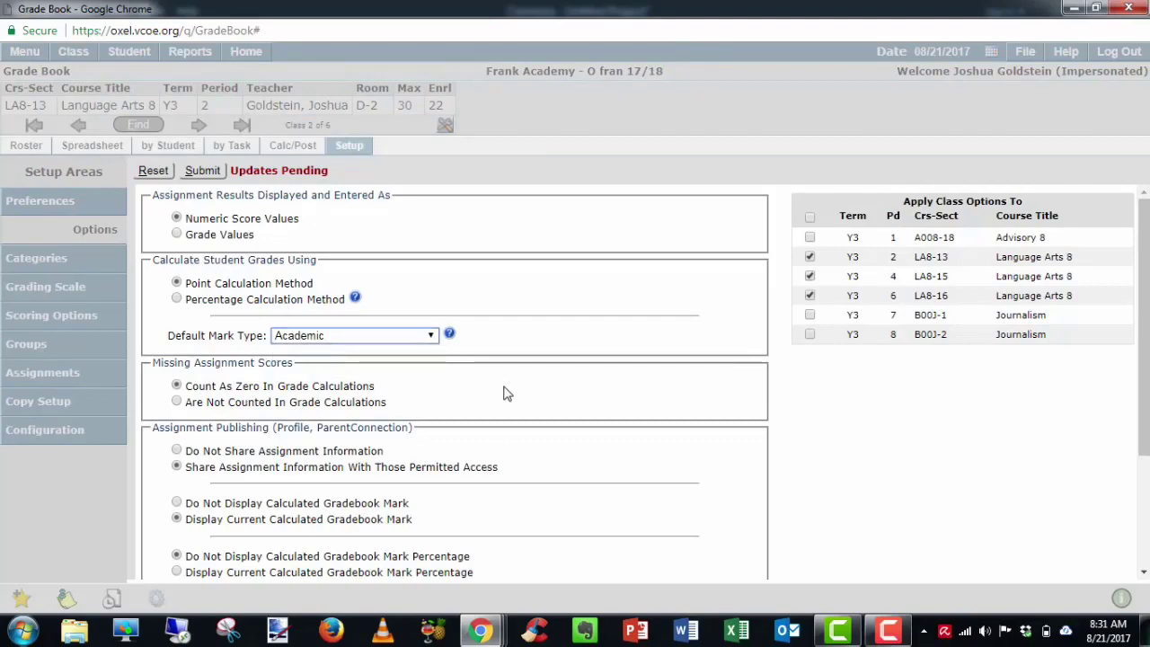
pyautogui.scroll(-3, 506, 387)
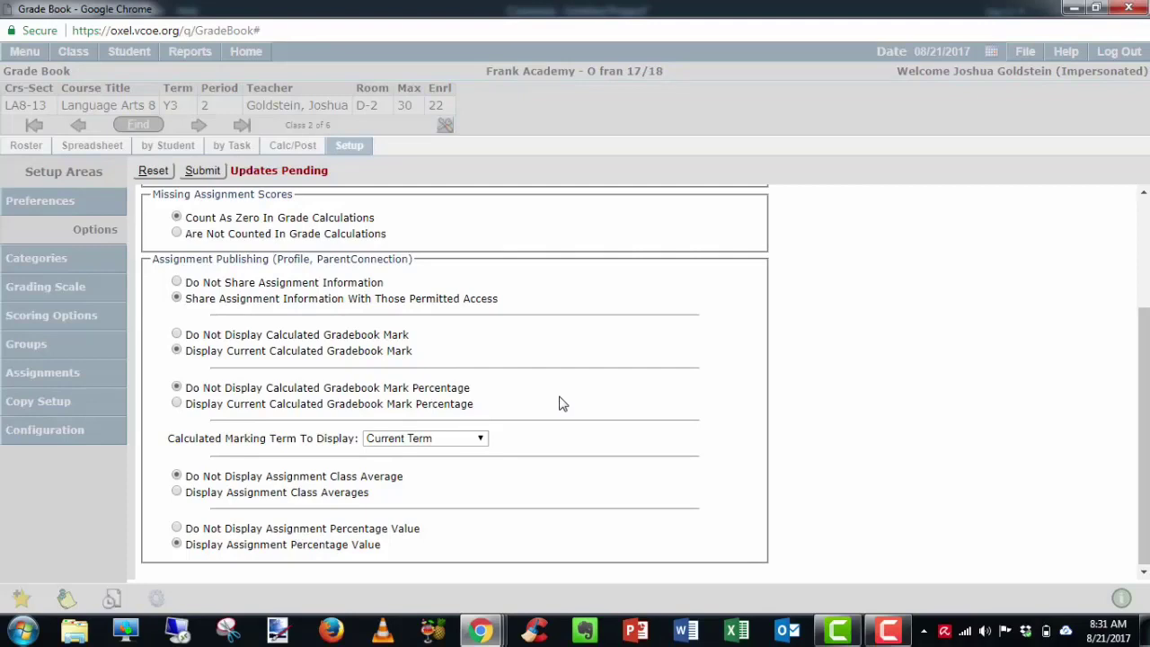
pyautogui.click(466, 440)
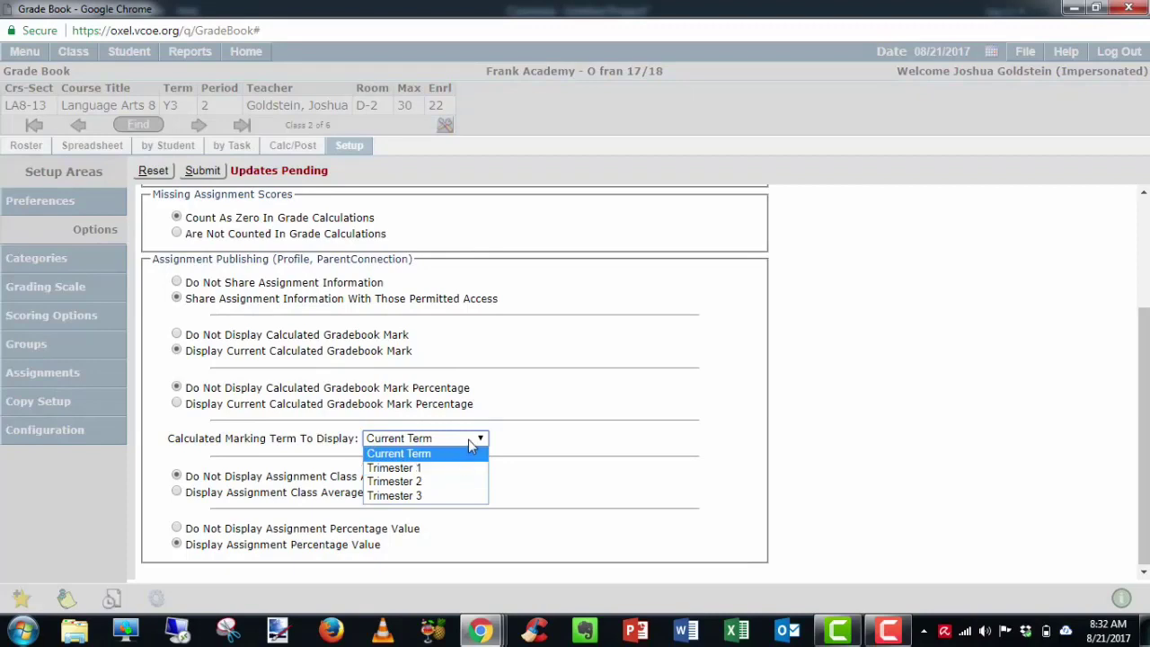
pyautogui.click(468, 439)
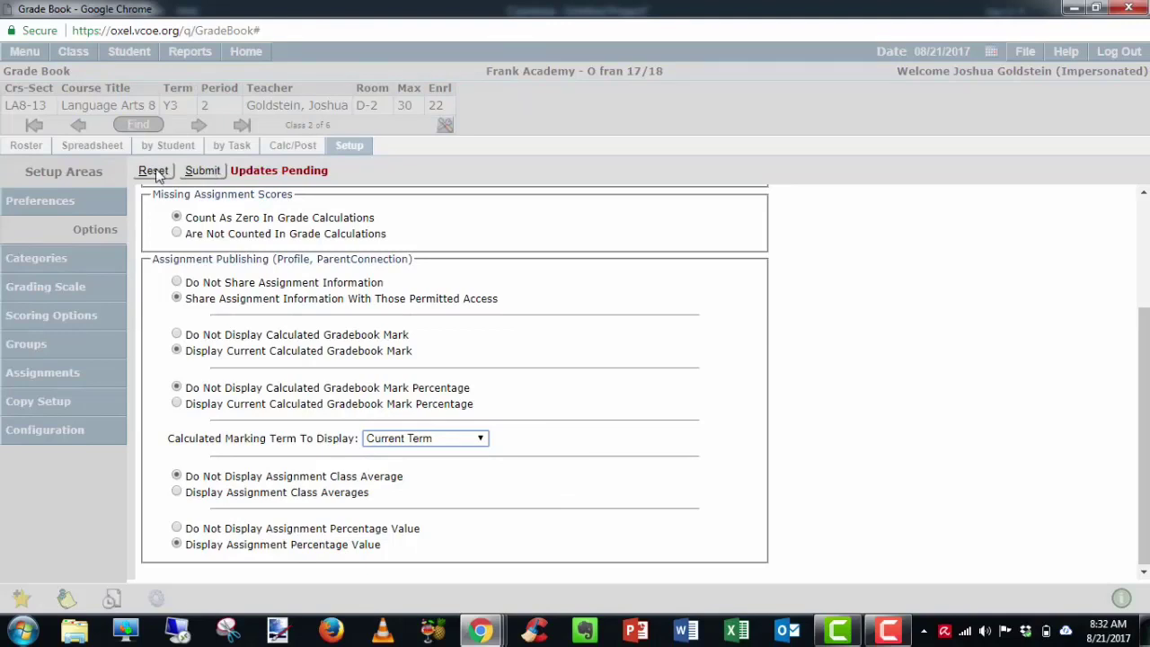
pyautogui.click(201, 172)
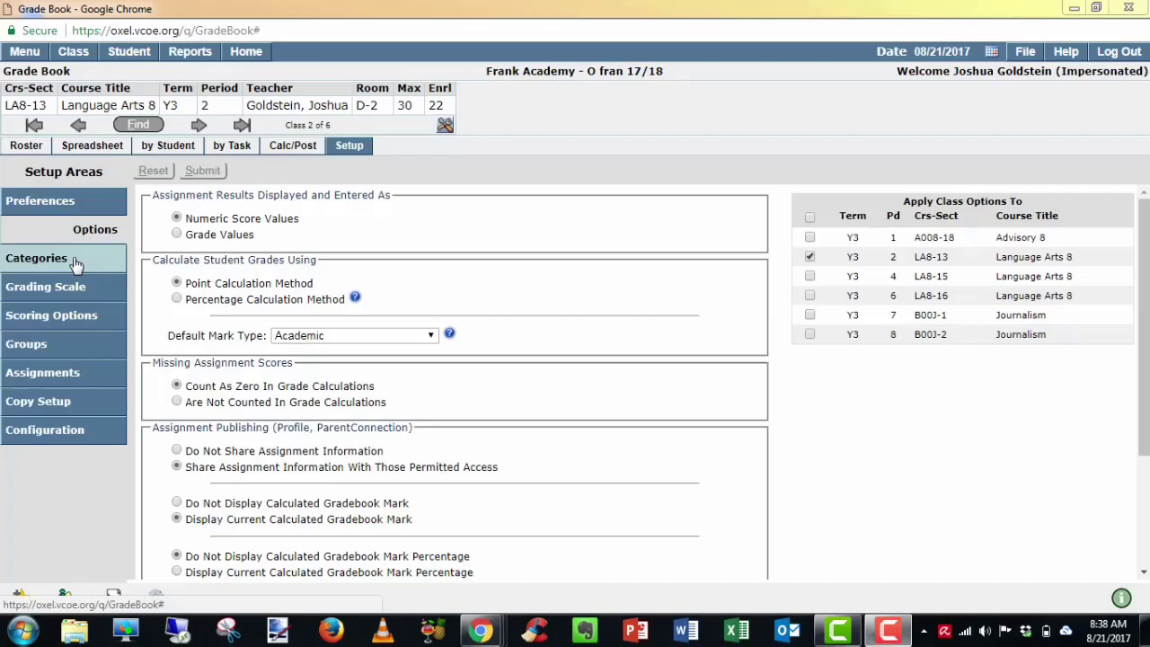
# In Categories, add a new row and tick LA8-15 and LA8-16 to share categories.
pyautogui.click(78, 260)
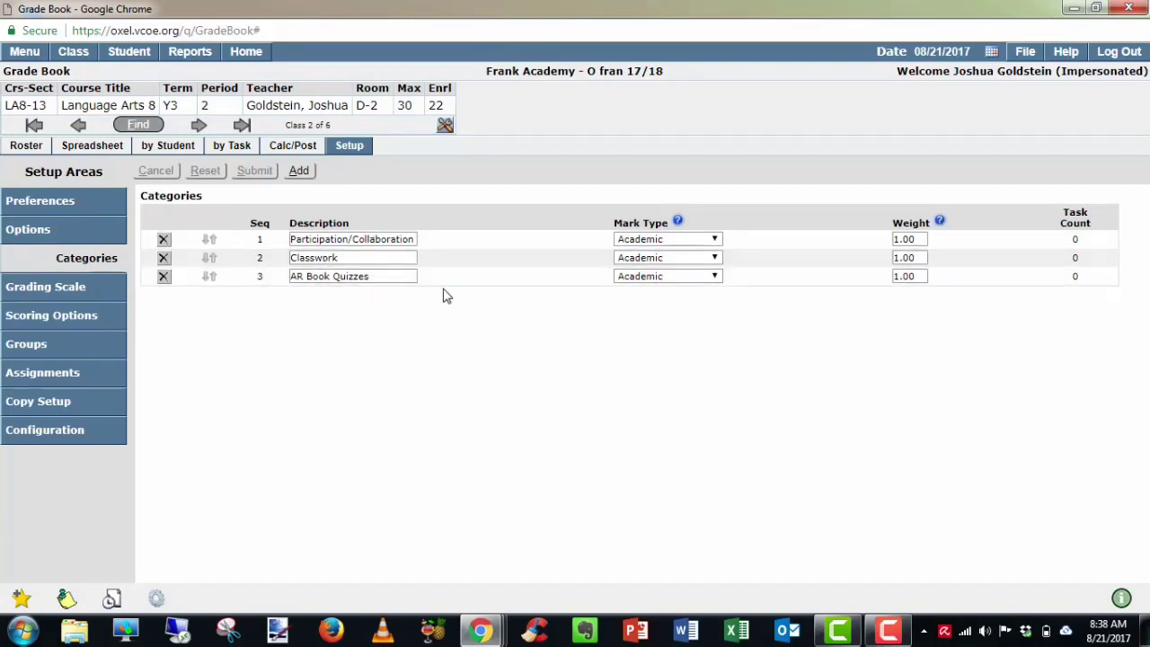
pyautogui.click(299, 171)
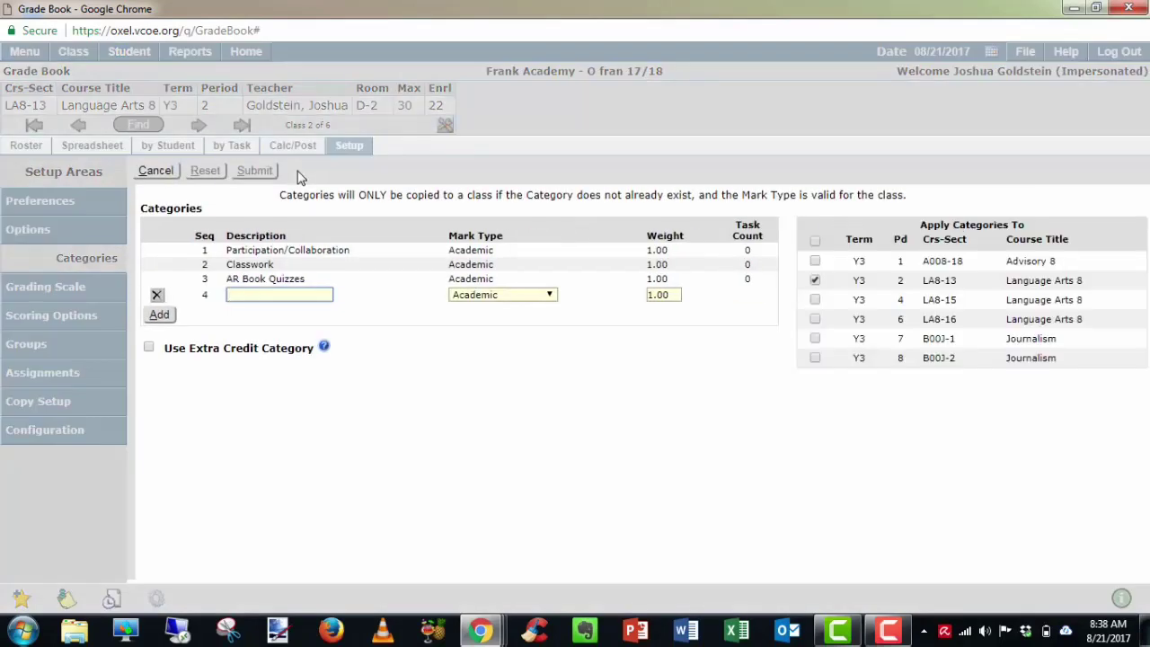
pyautogui.click(816, 301)
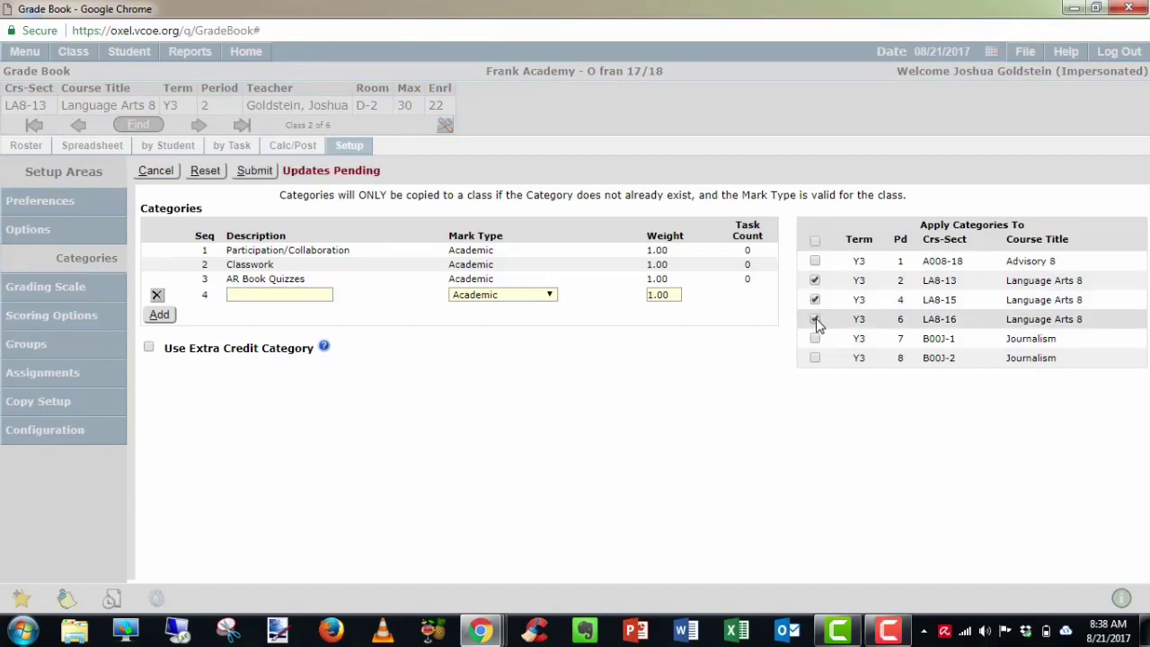
pyautogui.click(816, 320)
# Name the new categories Tests/Quizzes and Standards Based Writing, removing an extra empty row.
pyautogui.click(274, 294)
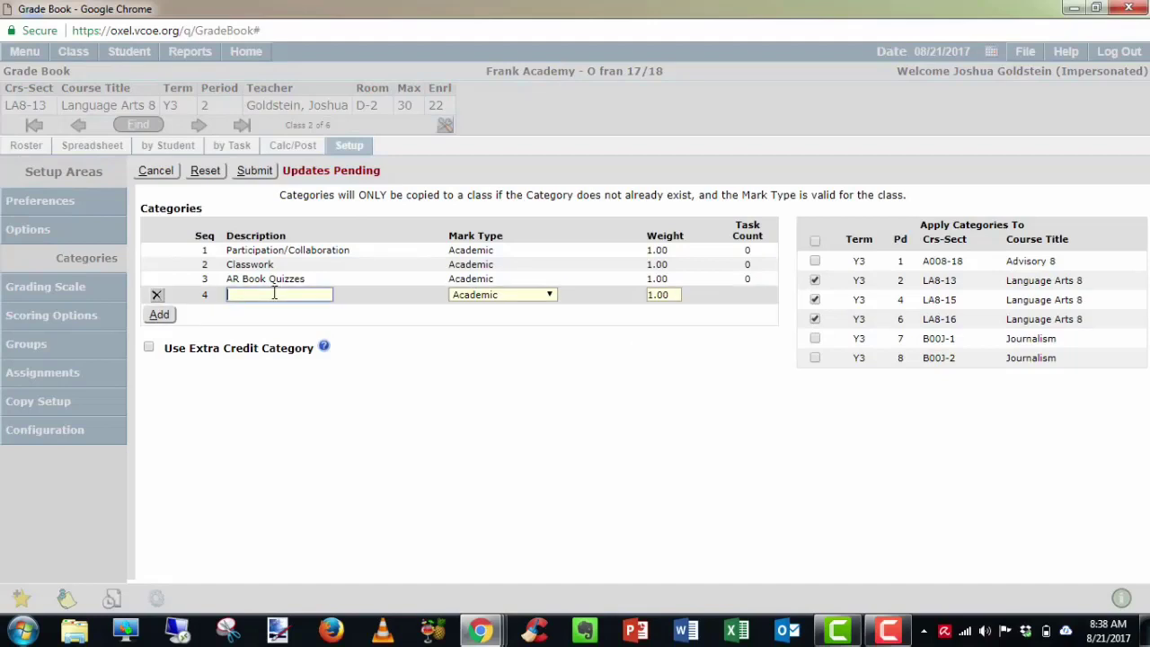
pyautogui.write('Tests/Quizzes')
pyautogui.click(159, 314)
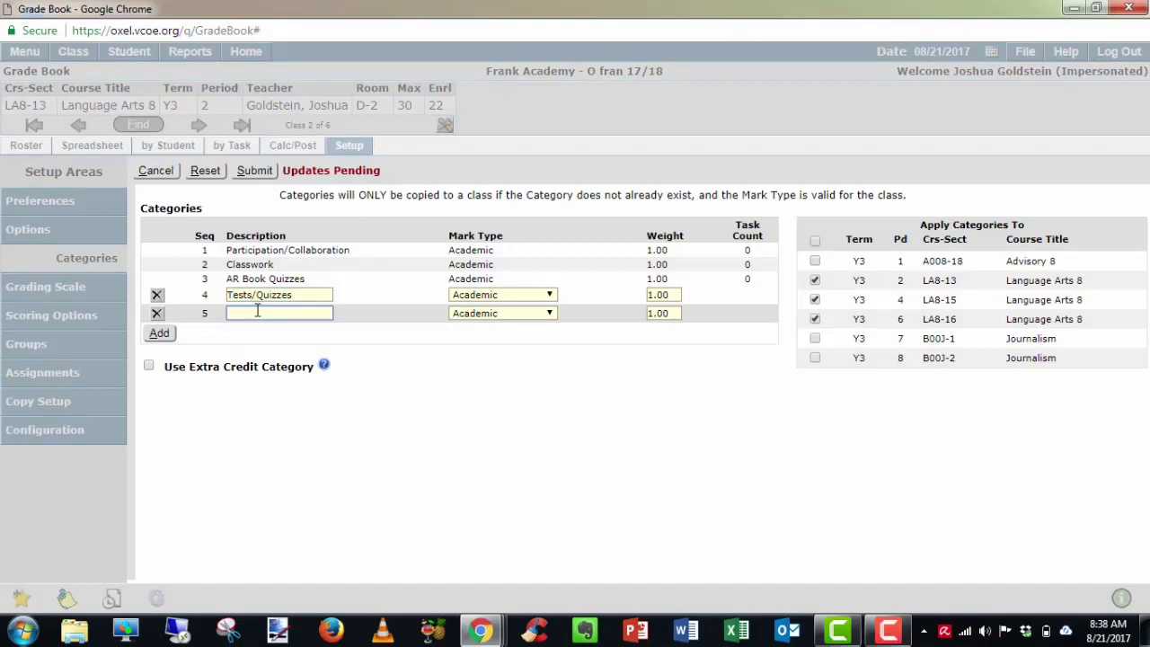
pyautogui.write('Standards Basd')
pyautogui.press('BackSpace')
pyautogui.write('ed Writing')
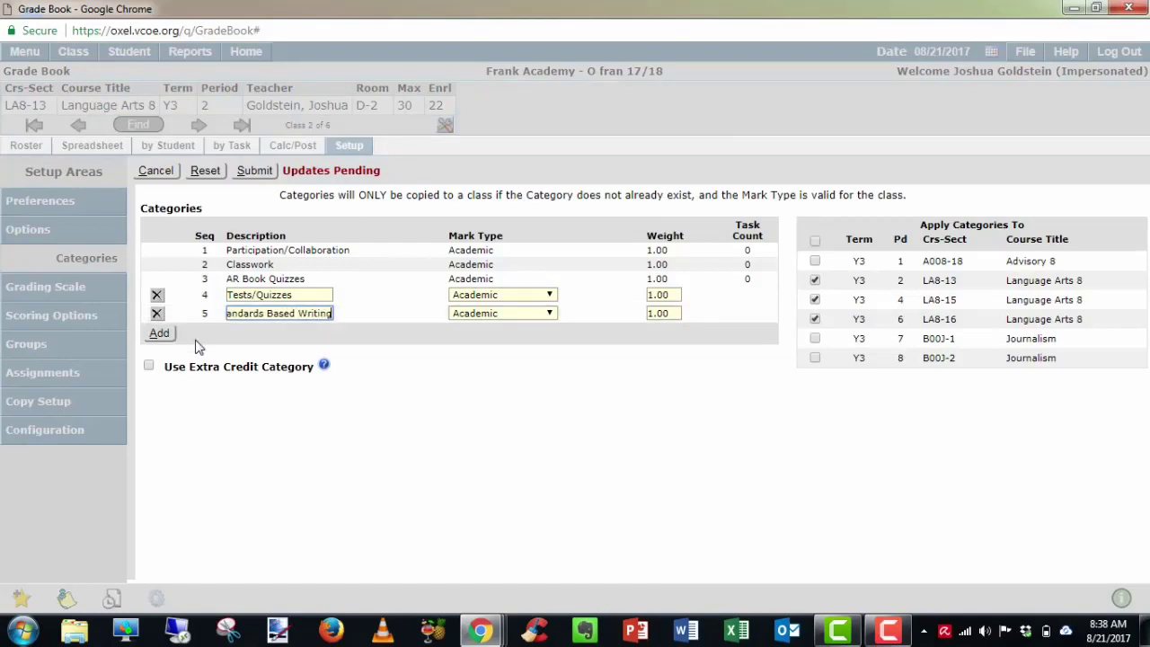
pyautogui.click(159, 333)
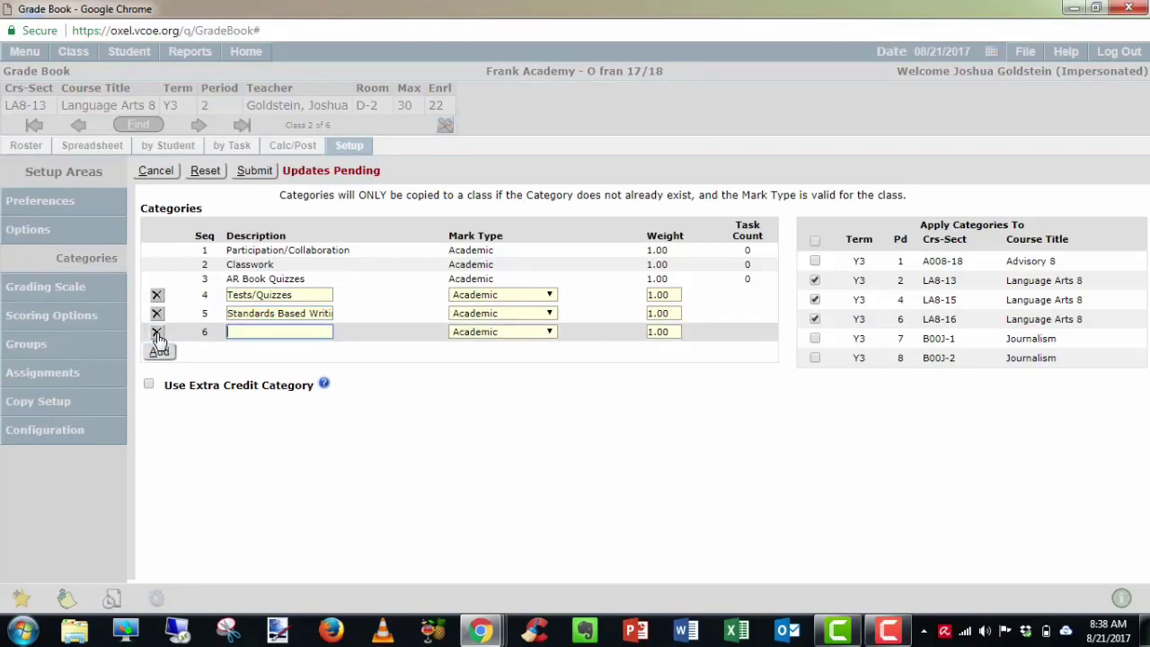
pyautogui.click(156, 332)
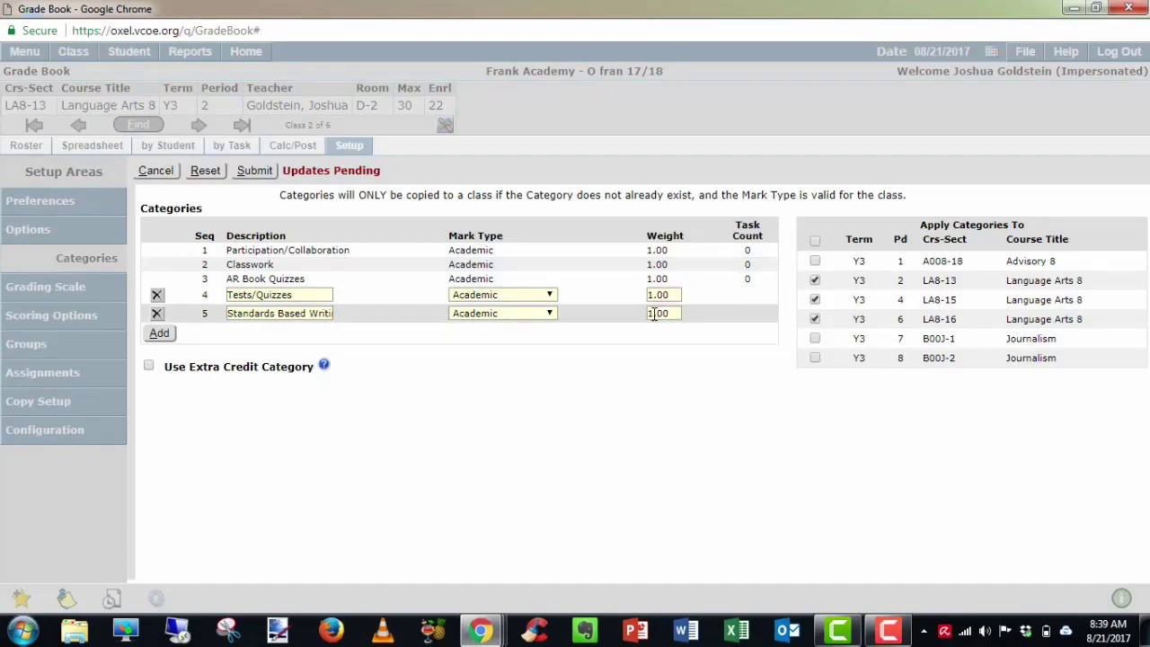
# Leave the Standards Based Writing weight at 1.00 after trying 2, and submit the categories.
pyautogui.moveTo(654, 313); pyautogui.dragTo(646, 315)
pyautogui.write('2')
pyautogui.click(662, 333)
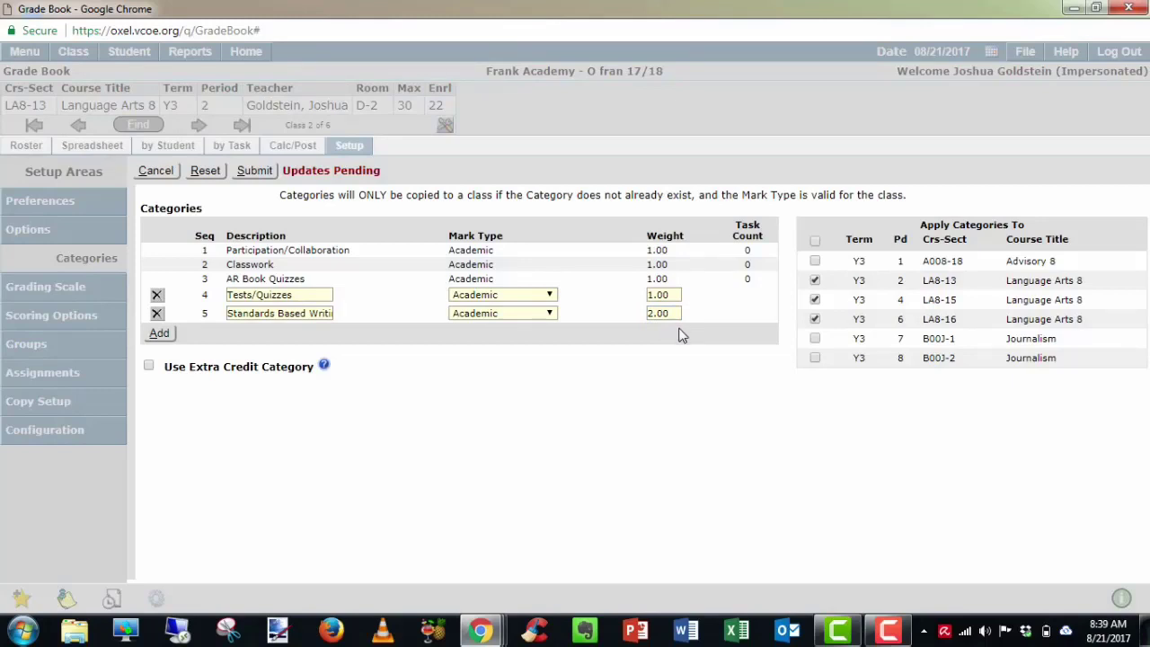
pyautogui.moveTo(654, 314); pyautogui.dragTo(644, 320)
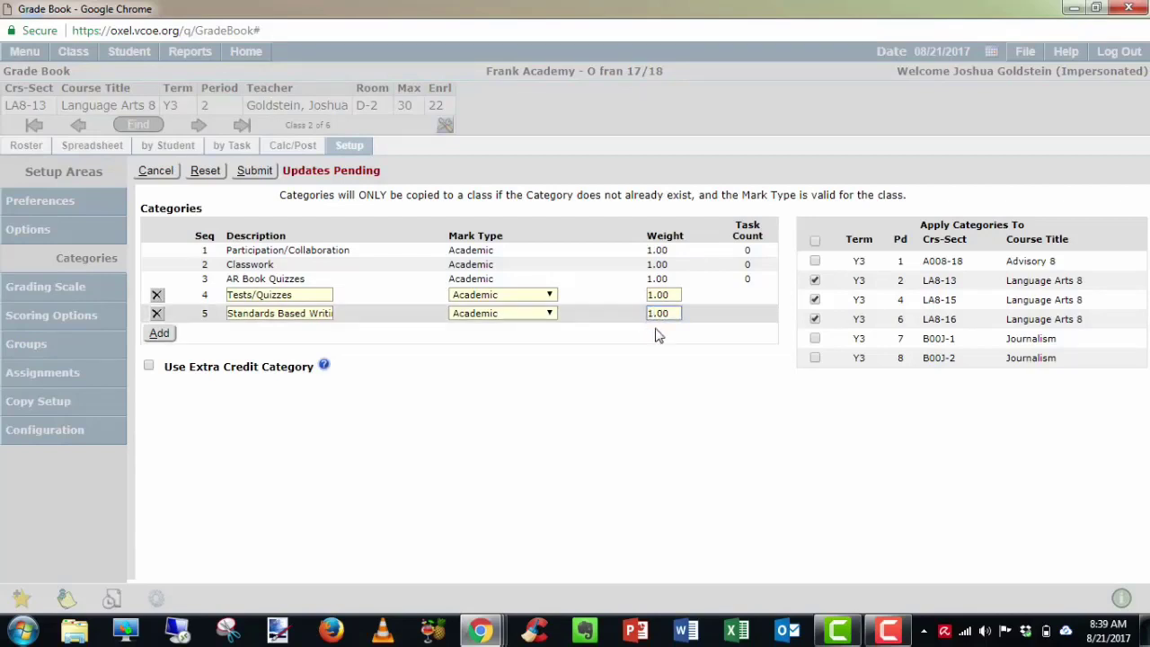
pyautogui.click(656, 333)
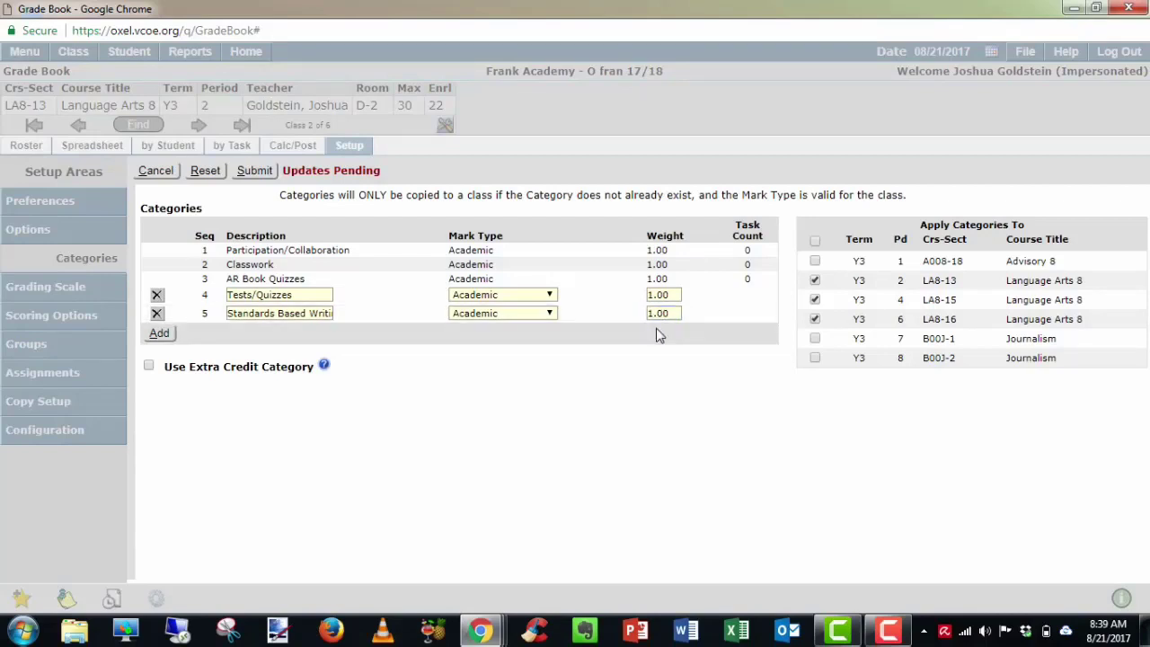
pyautogui.click(253, 170)
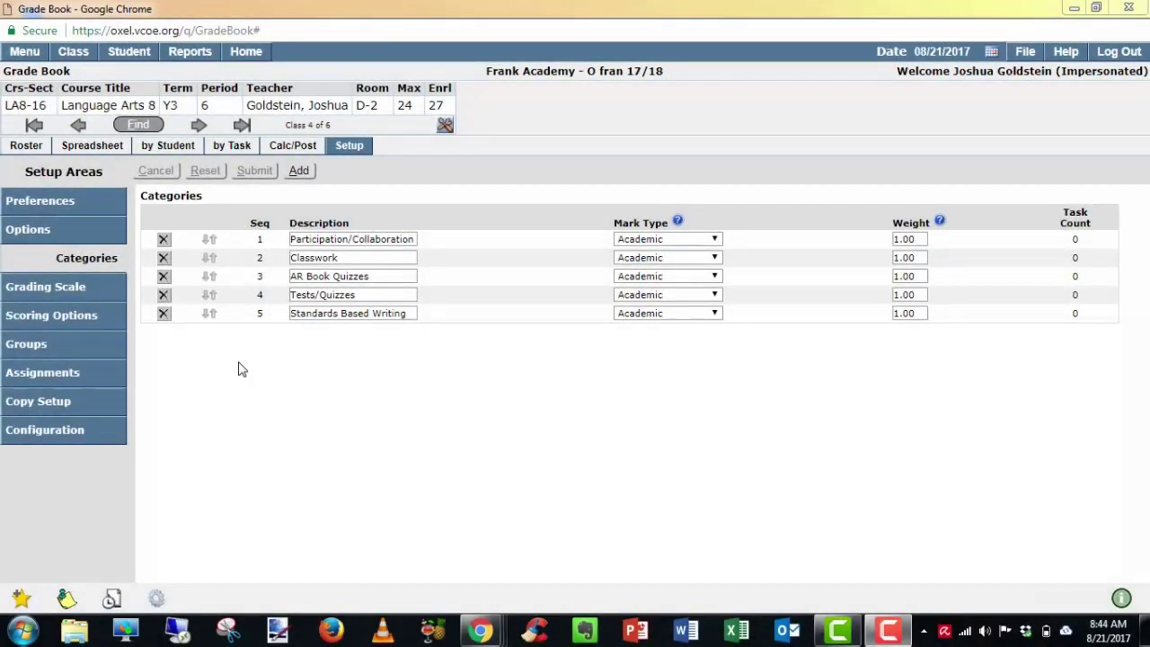
# Apply the default Letter Marks with +/- scale, A+ at 96 to F at 0, and review it.
pyautogui.click(80, 287)
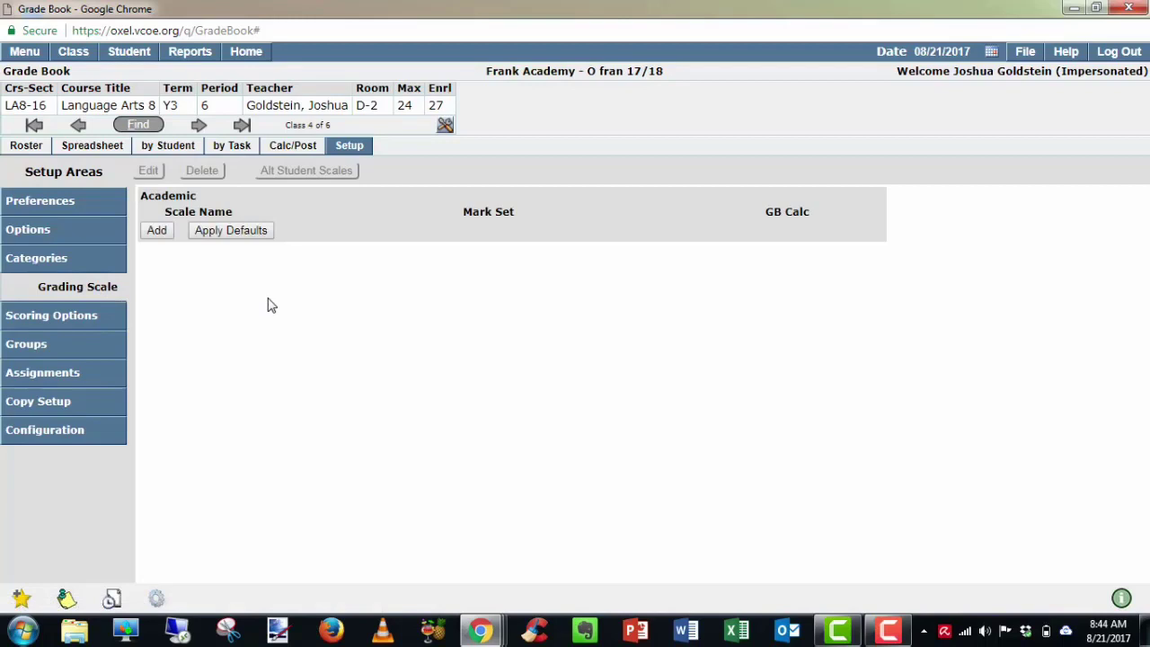
pyautogui.click(241, 235)
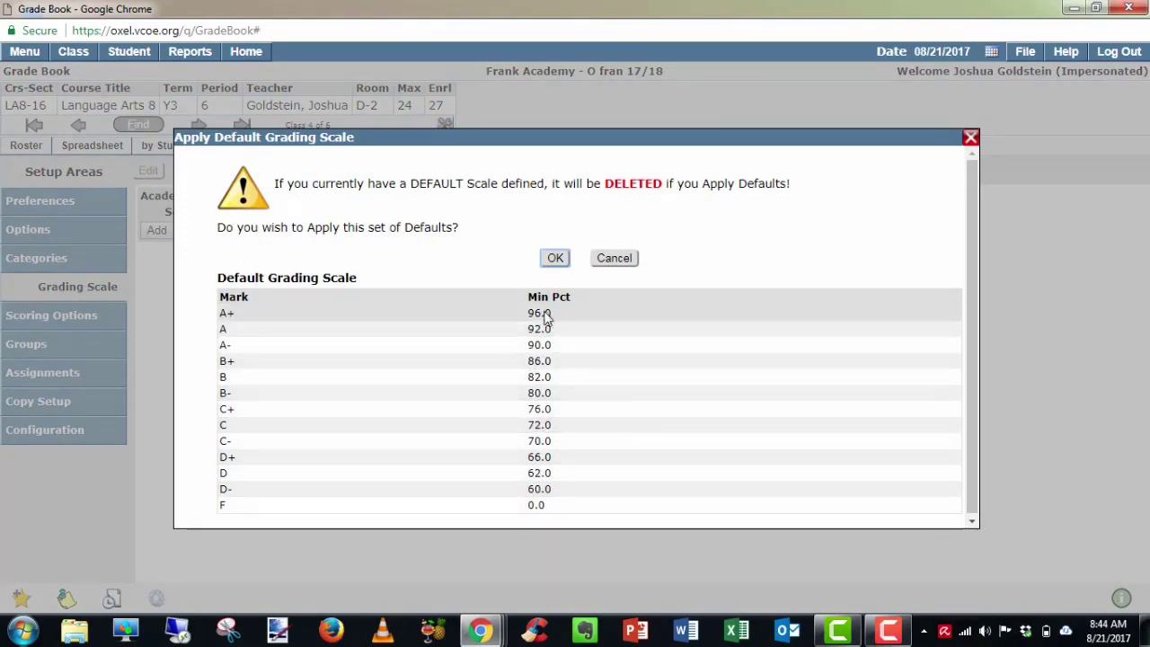
pyautogui.click(555, 259)
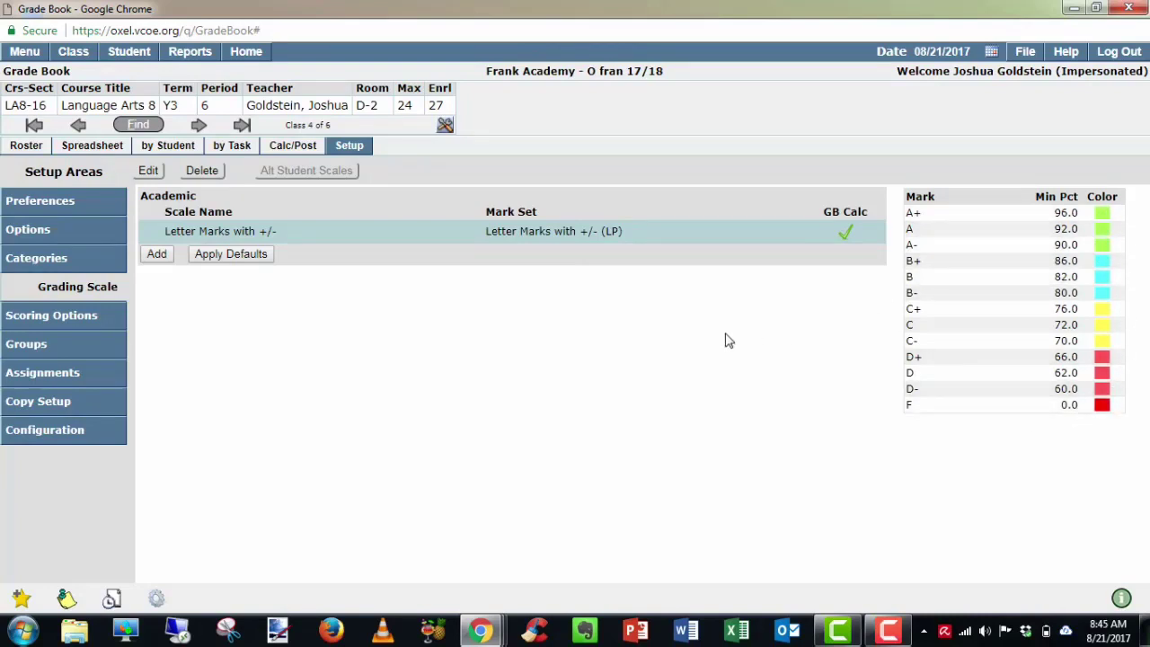
pyautogui.click(148, 173)
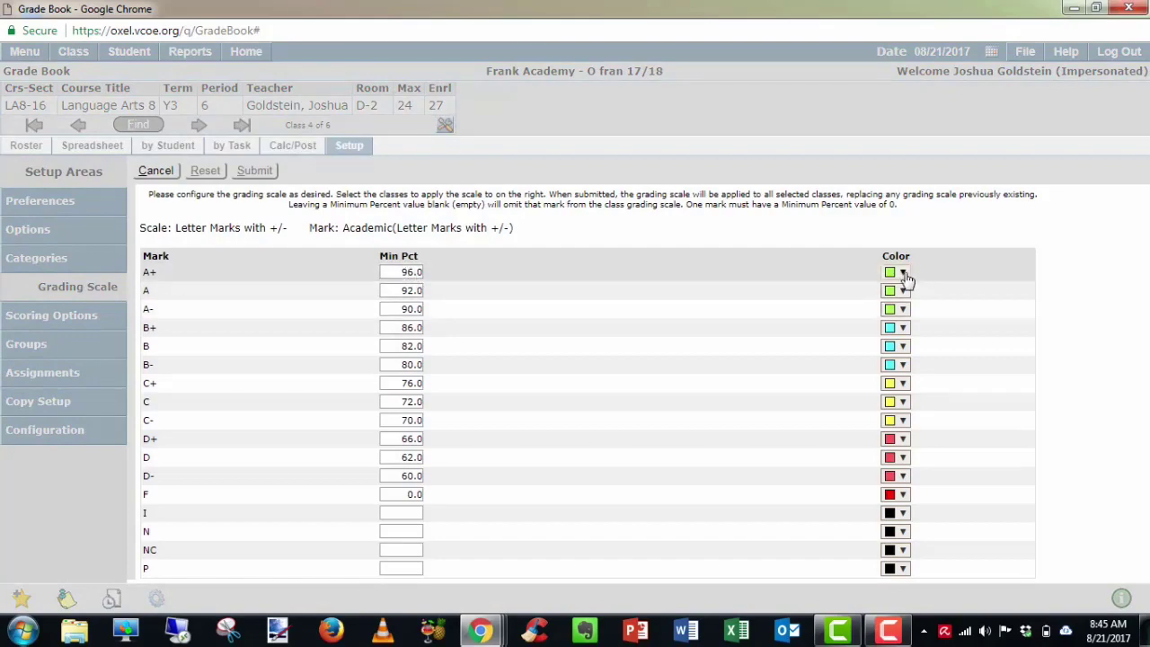
pyautogui.click(156, 171)
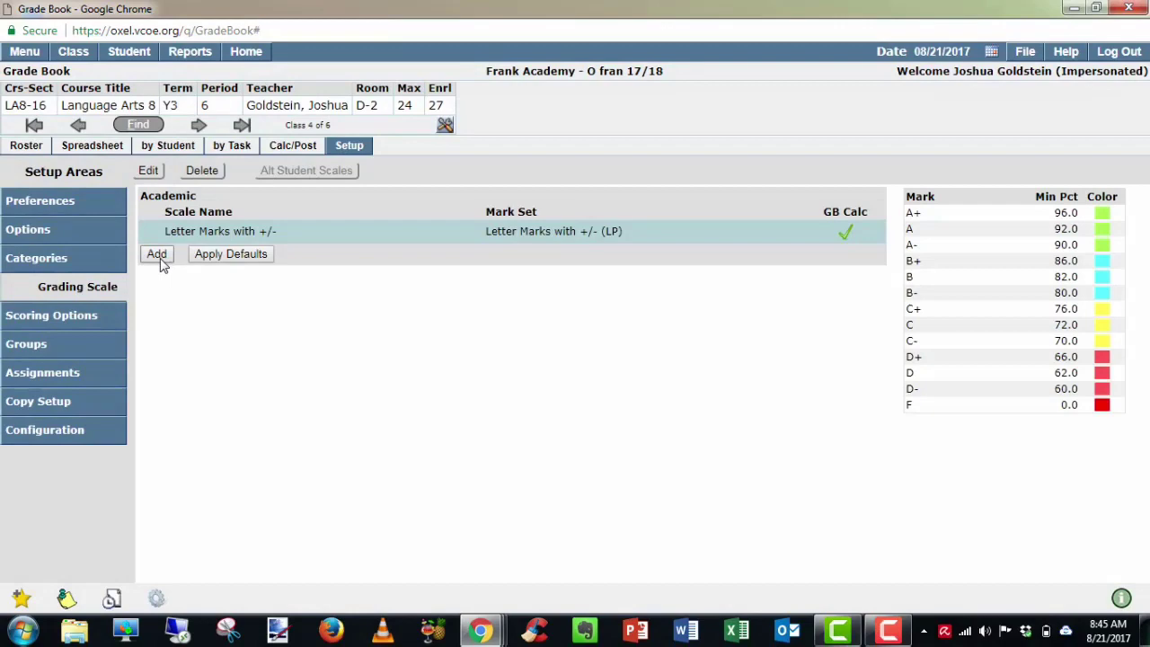
pyautogui.click(159, 258)
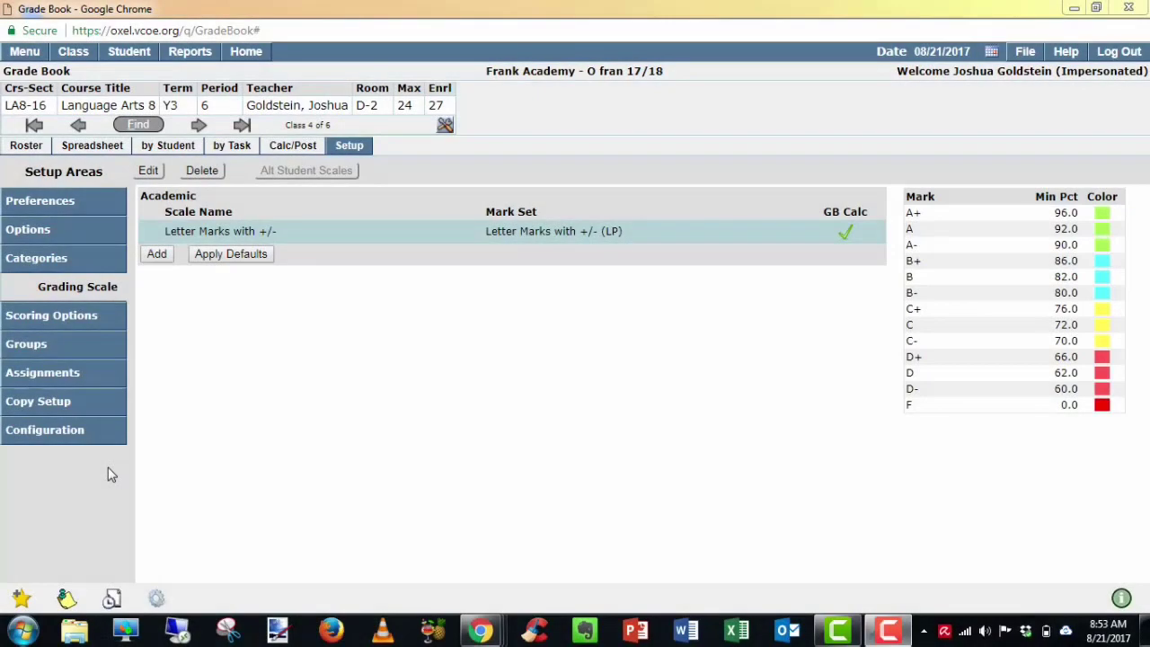
# Load the default score codes: Ab and Ex excused, plus late-credit codes LA through L1.
pyautogui.click(72, 321)
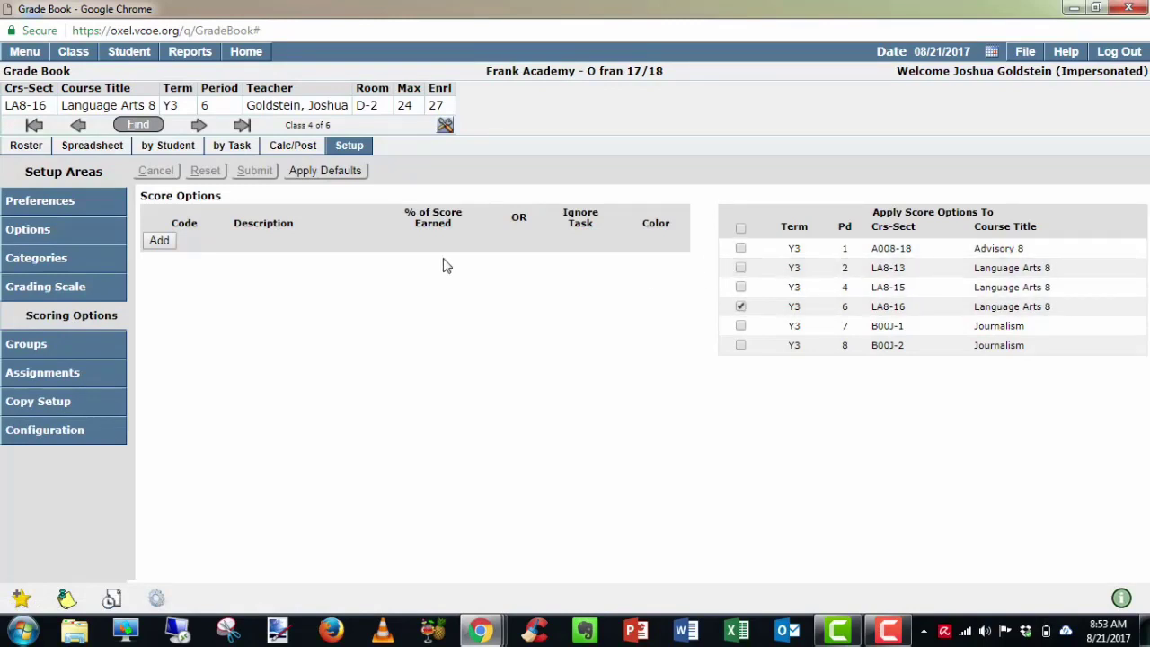
pyautogui.click(159, 240)
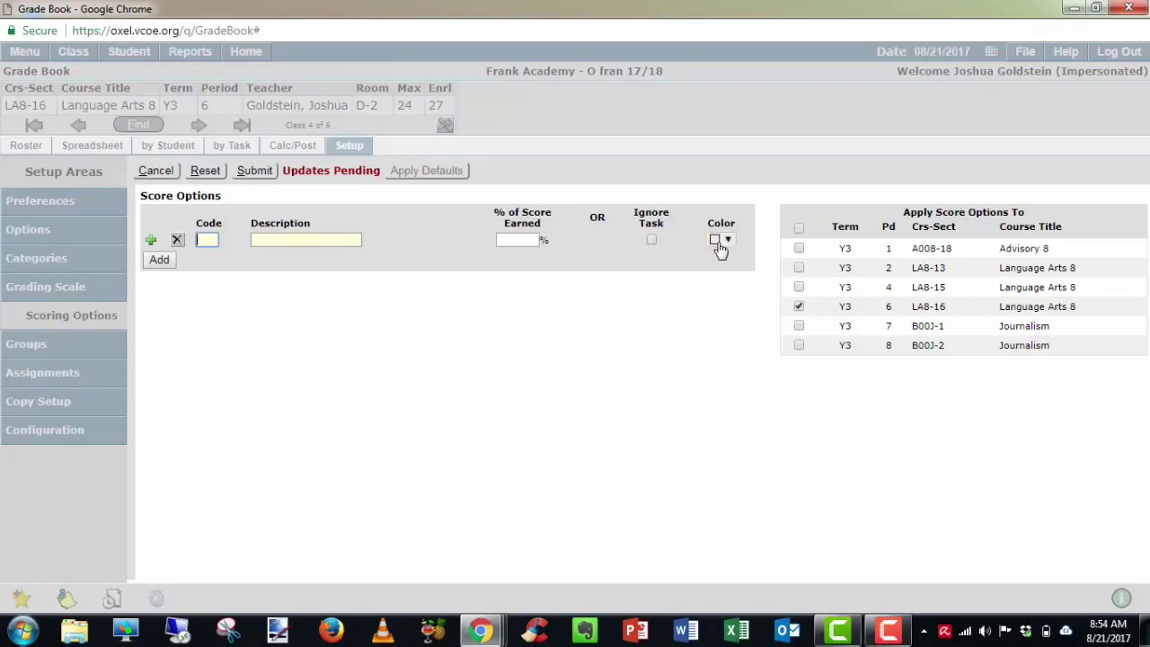
pyautogui.click(158, 172)
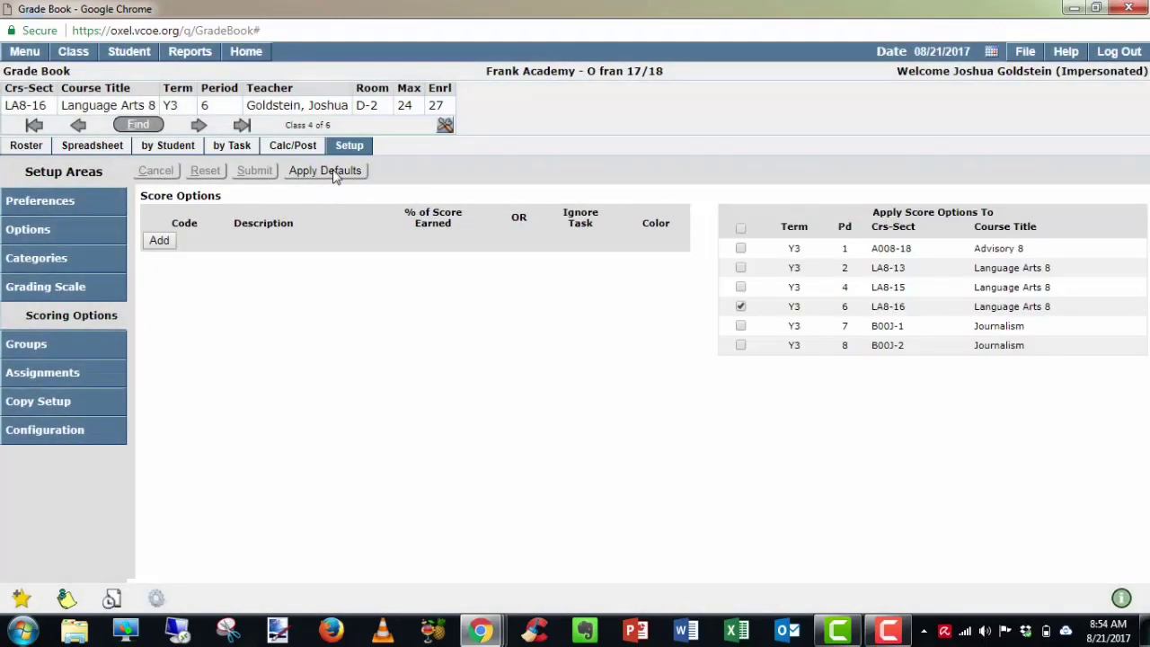
pyautogui.click(334, 173)
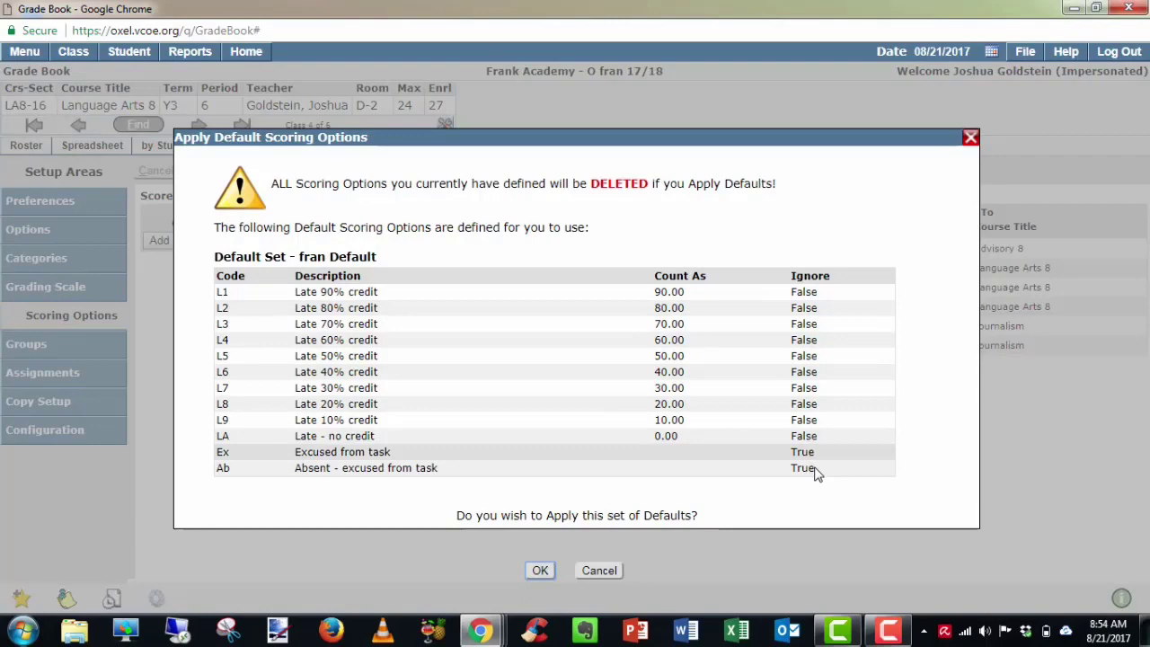
pyautogui.click(535, 573)
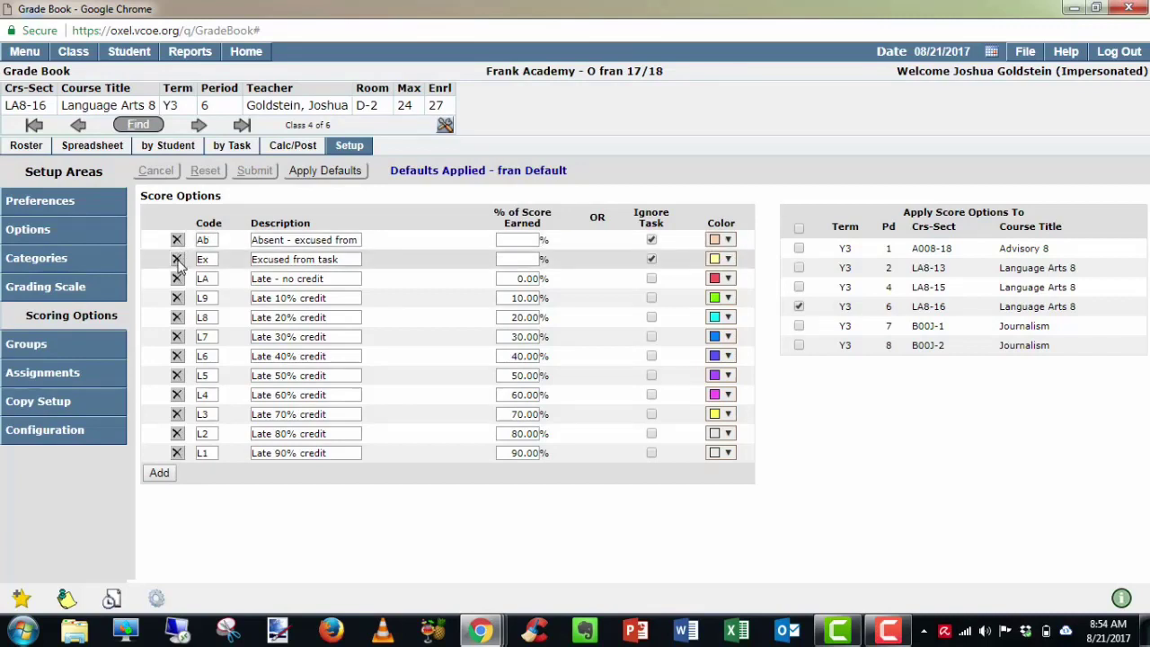
# Tick LA8-13 and LA8-15 under Apply Score Options To and submit the scoring options.
pyautogui.click(158, 474)
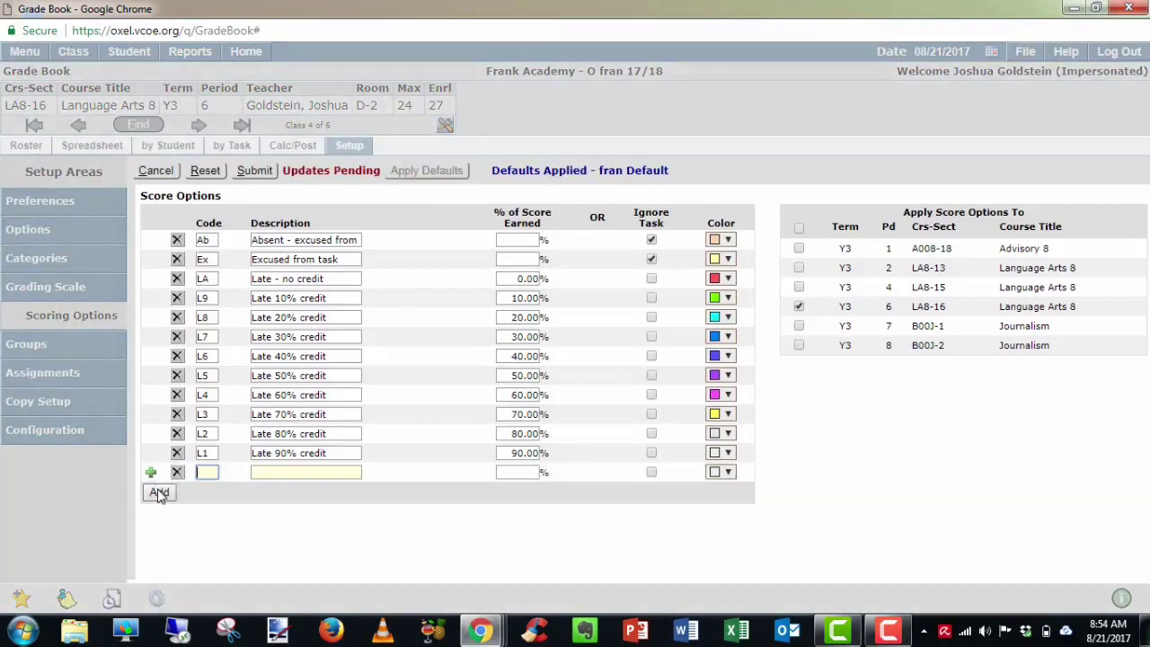
pyautogui.click(156, 172)
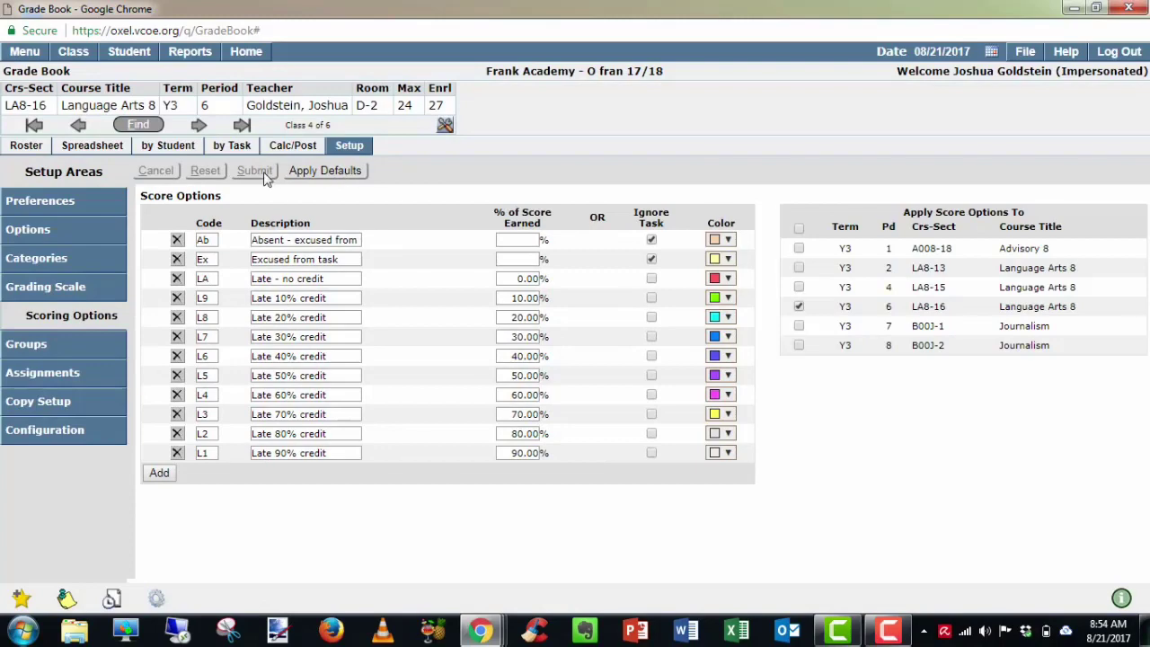
pyautogui.click(798, 268)
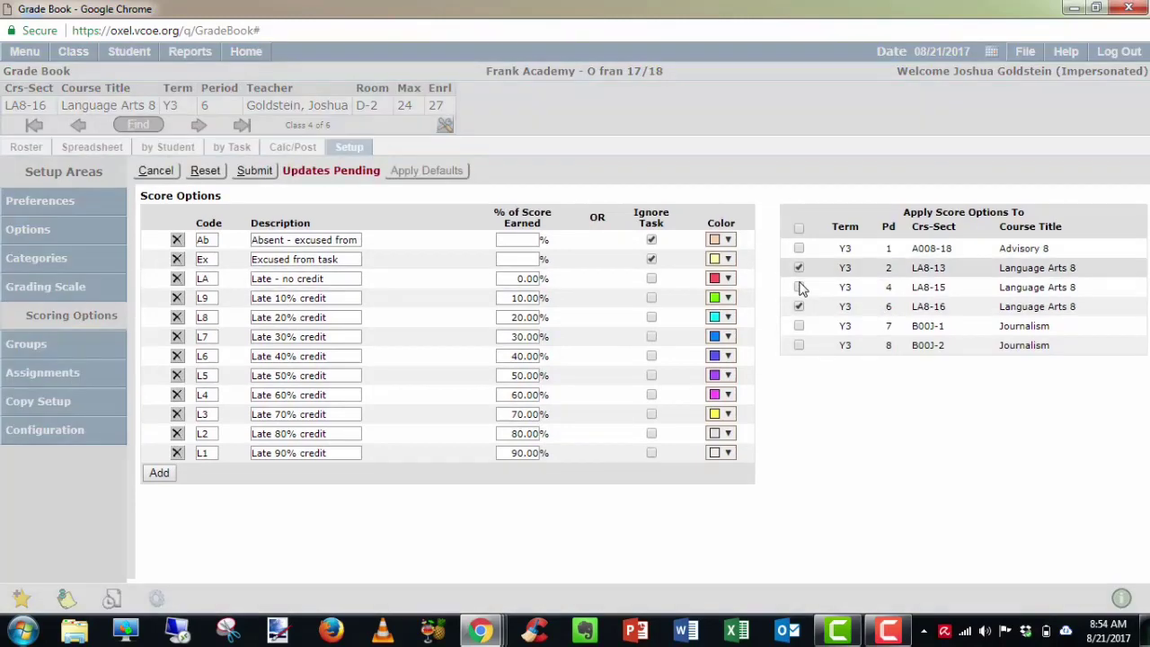
pyautogui.click(799, 287)
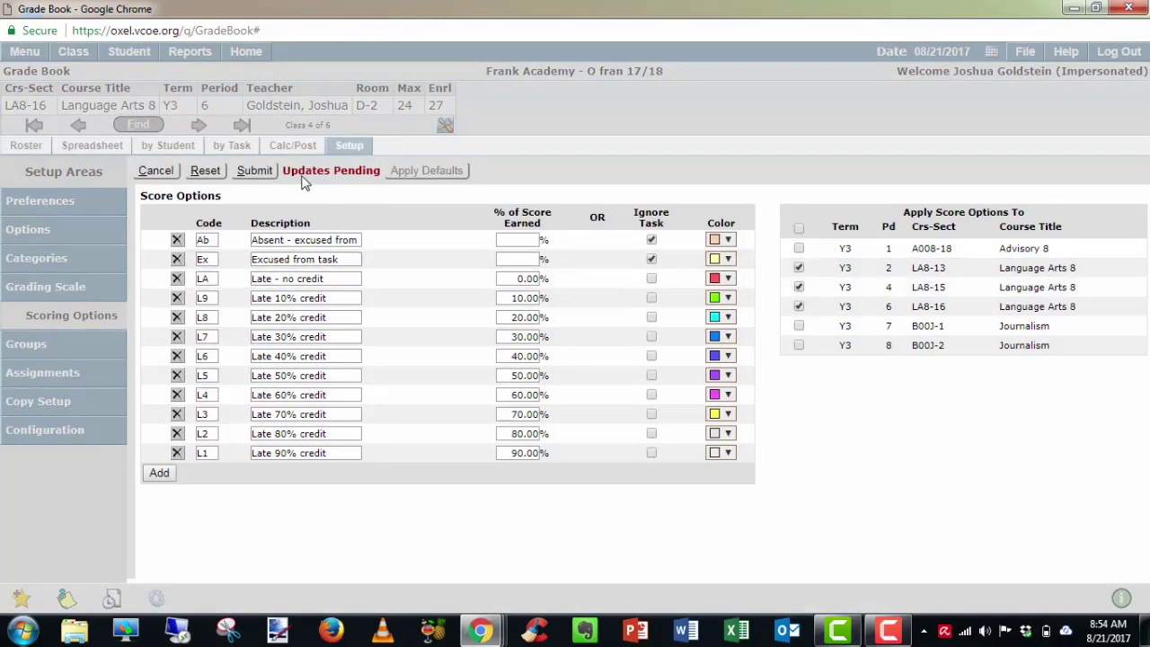
pyautogui.click(255, 172)
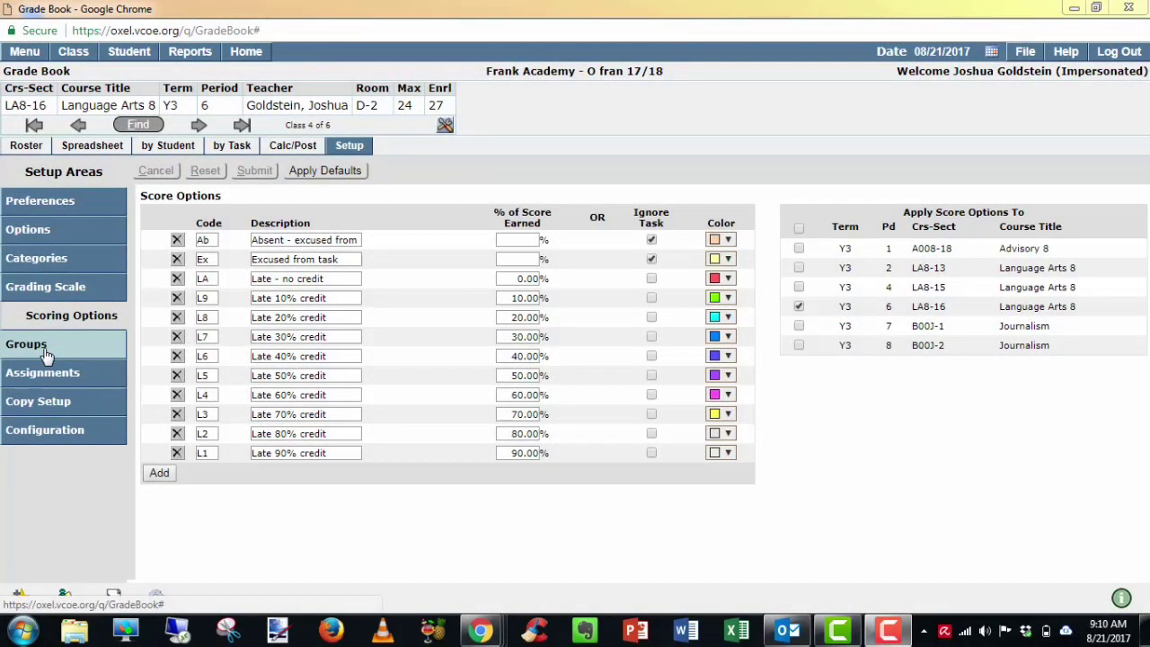
# Replace the groups with the defaults, creating the MC Modified Curriculum group.
pyautogui.click(44, 355)
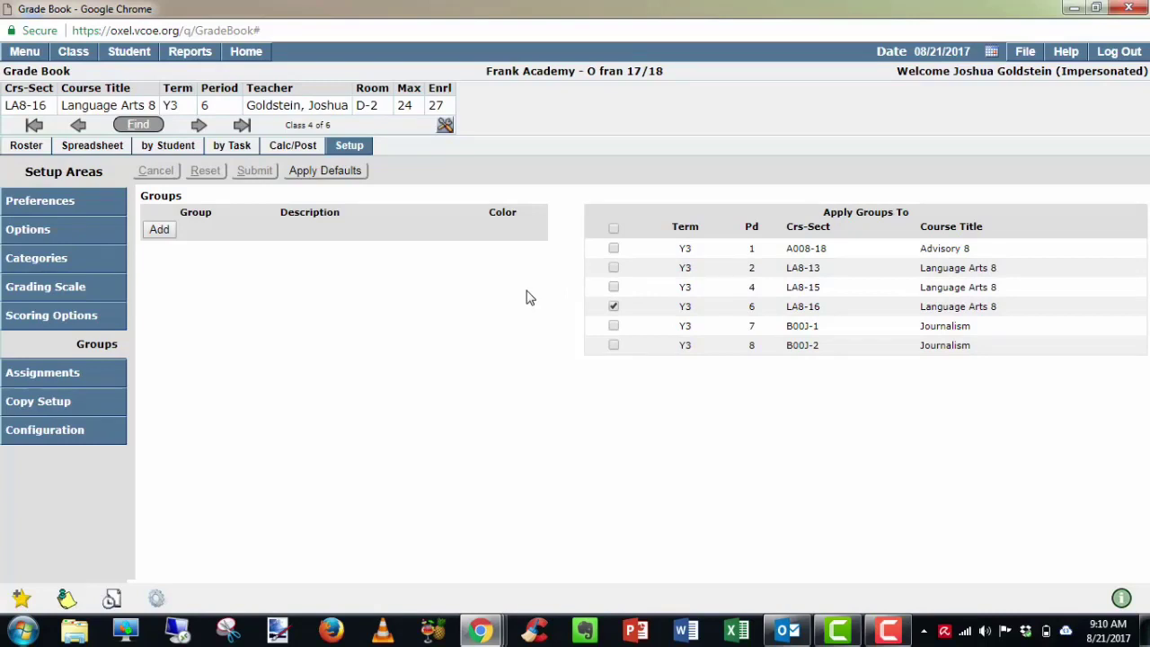
pyautogui.click(159, 230)
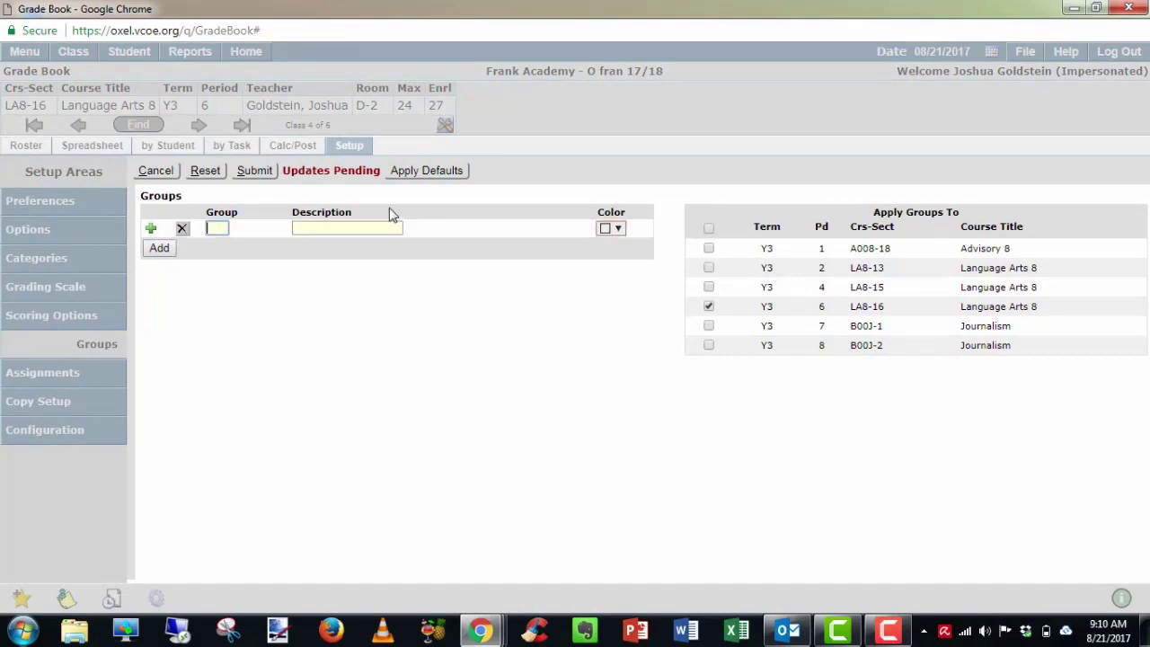
pyautogui.click(160, 172)
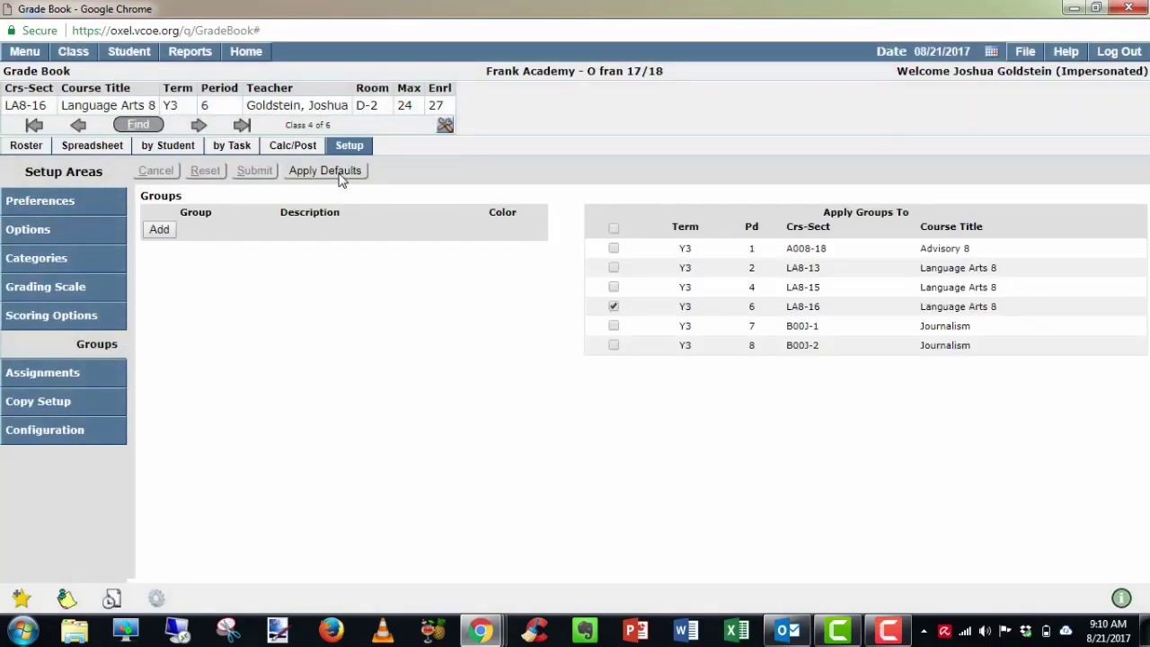
pyautogui.click(342, 177)
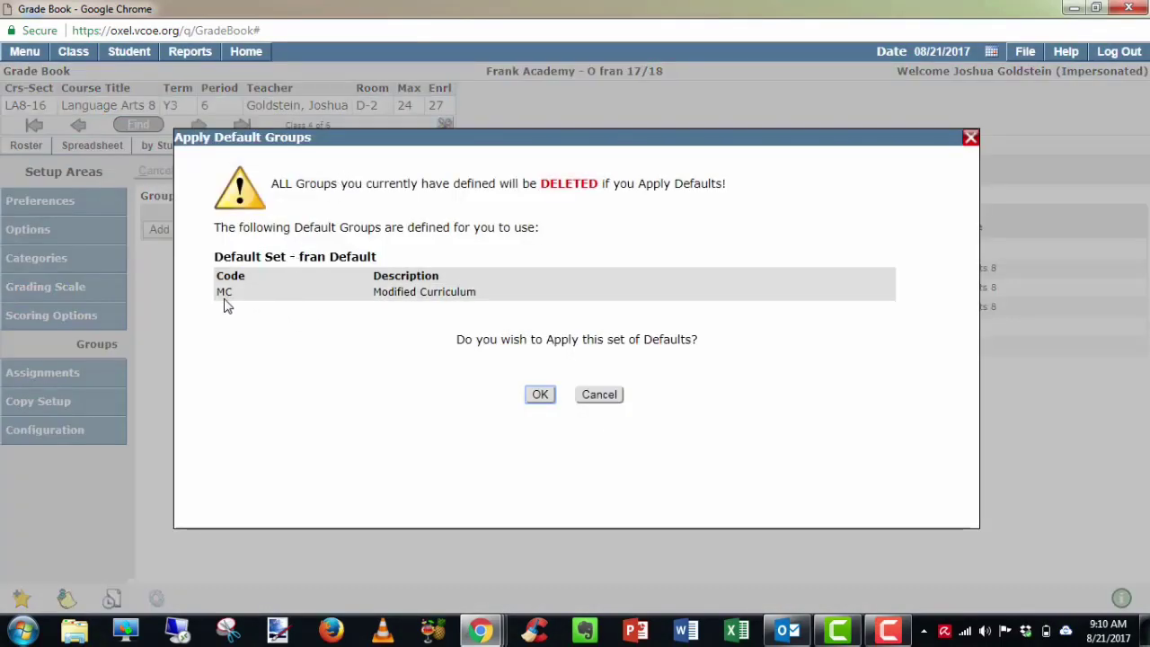
pyautogui.click(540, 395)
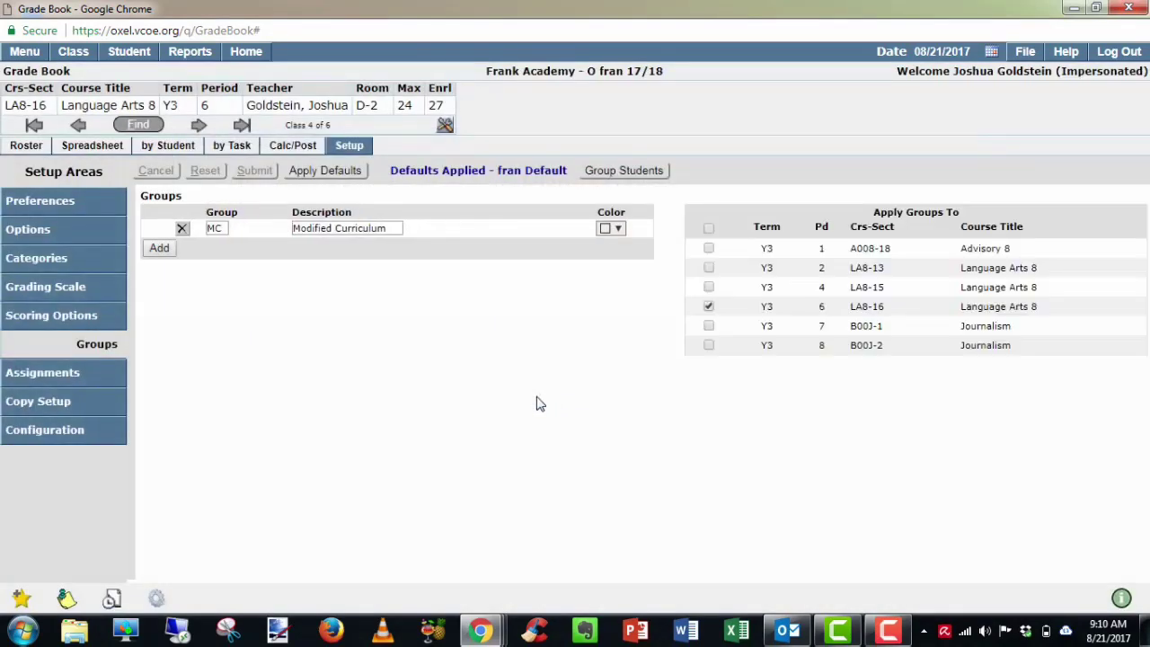
# Colour the MC group blue-violet and bring up the Assign Students to Group list.
pyautogui.click(614, 229)
pyautogui.click(632, 386)
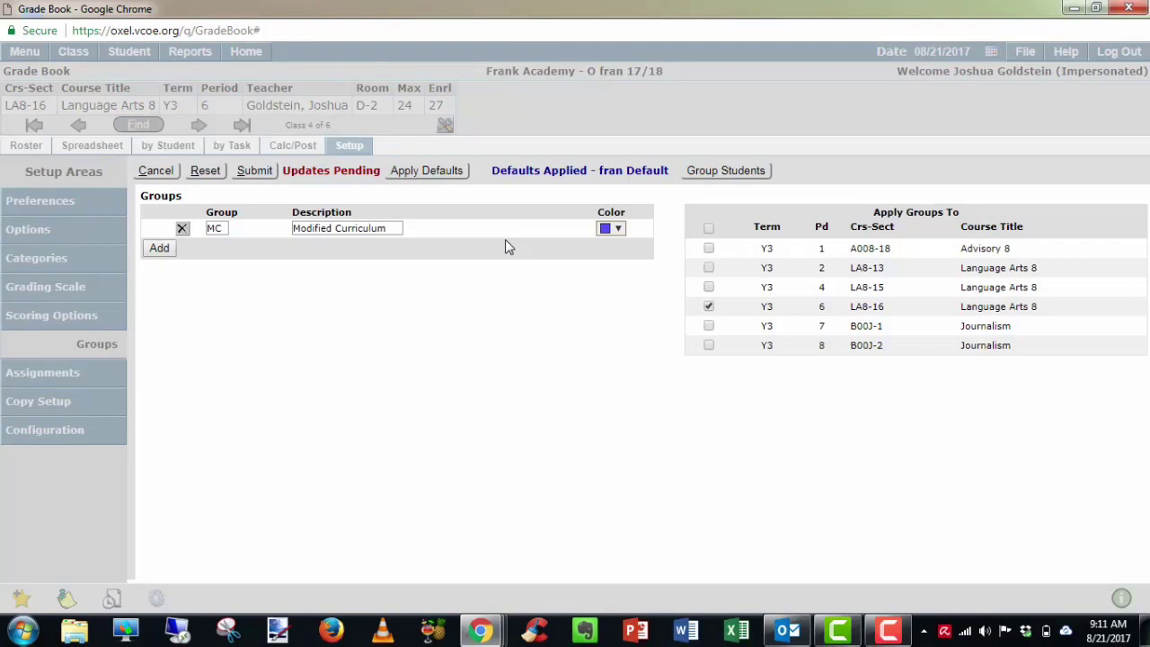
pyautogui.click(729, 174)
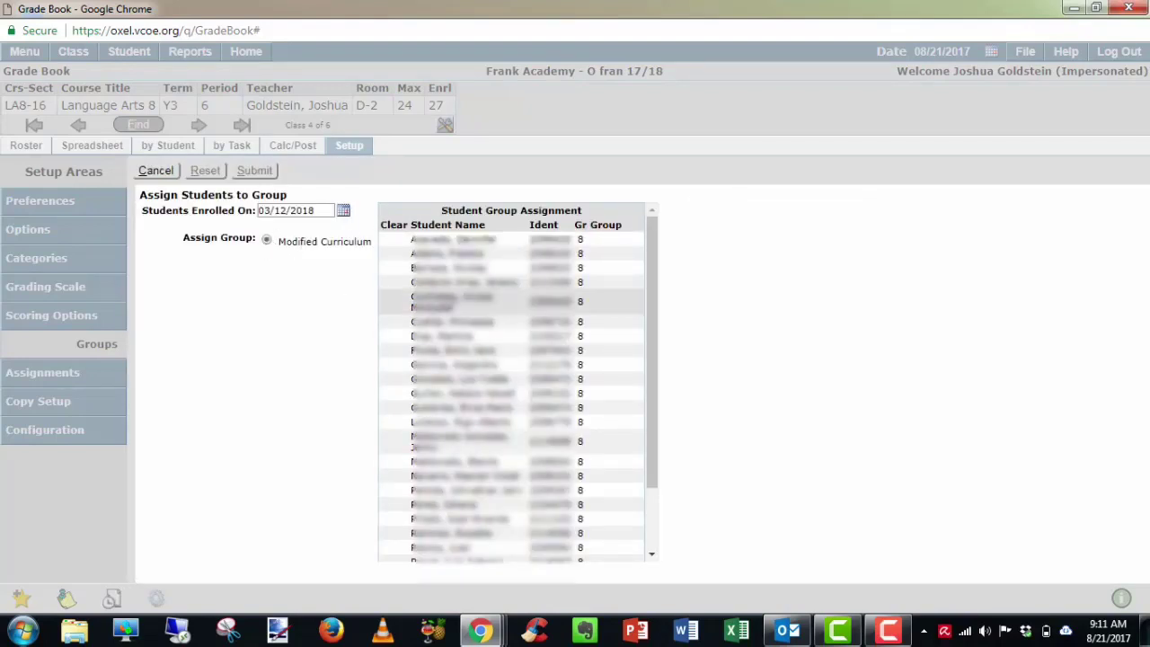
# Assign four LA8-16 students to Modified Curriculum, save, and return to the Groups page.
pyautogui.click(450, 241)
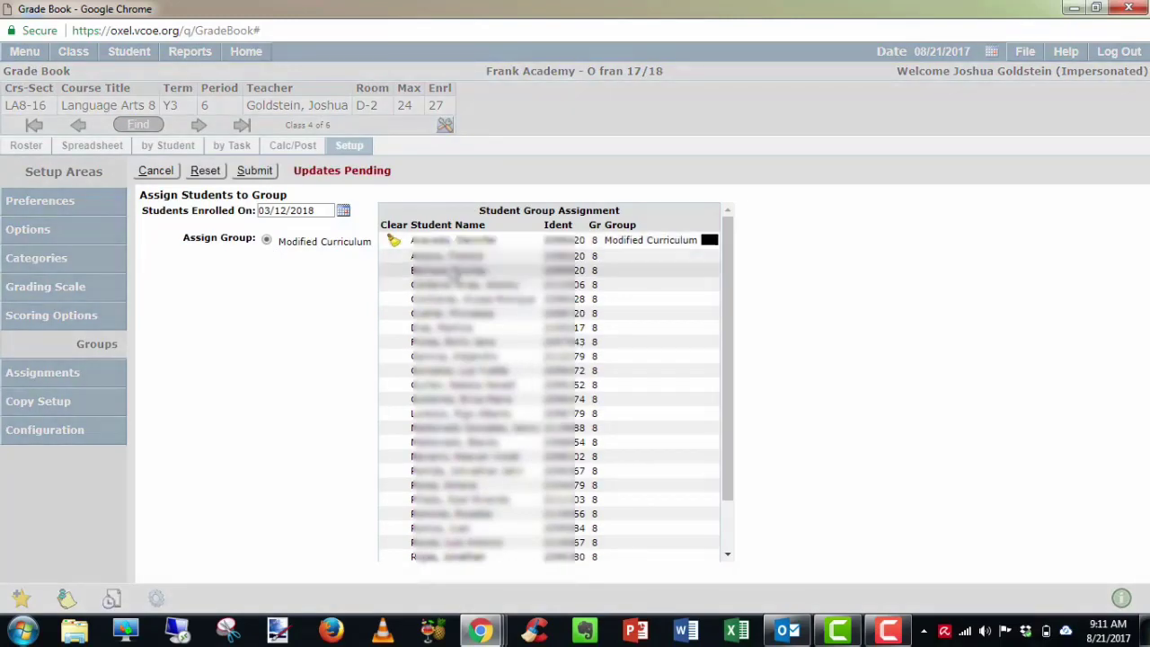
pyautogui.click(453, 271)
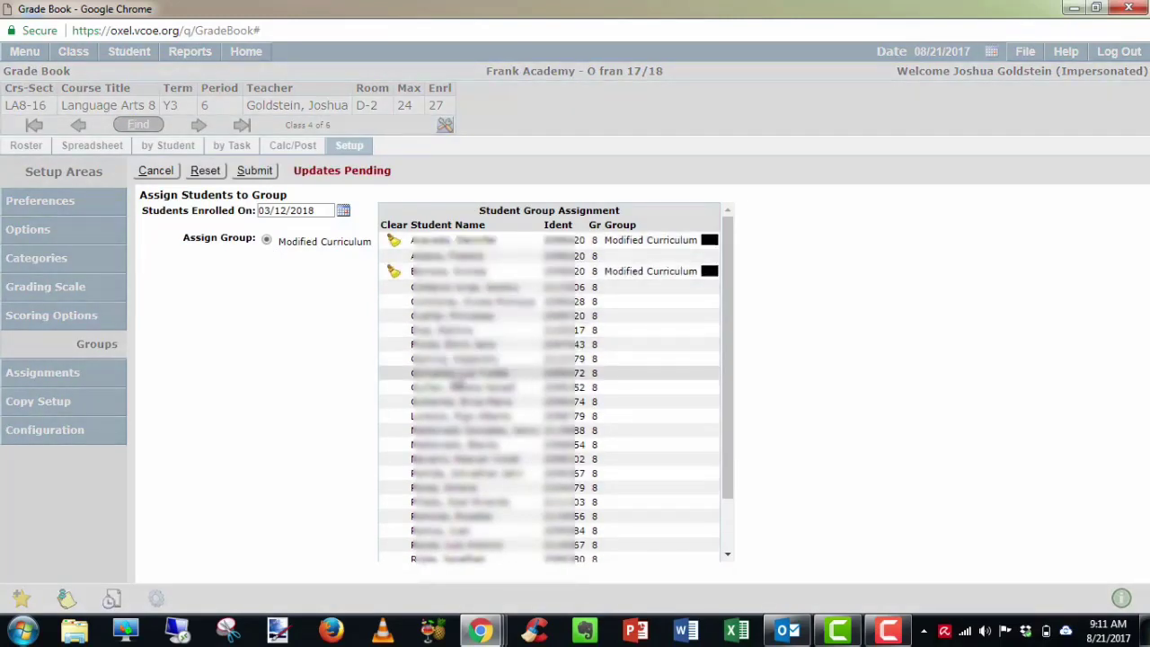
pyautogui.click(456, 373)
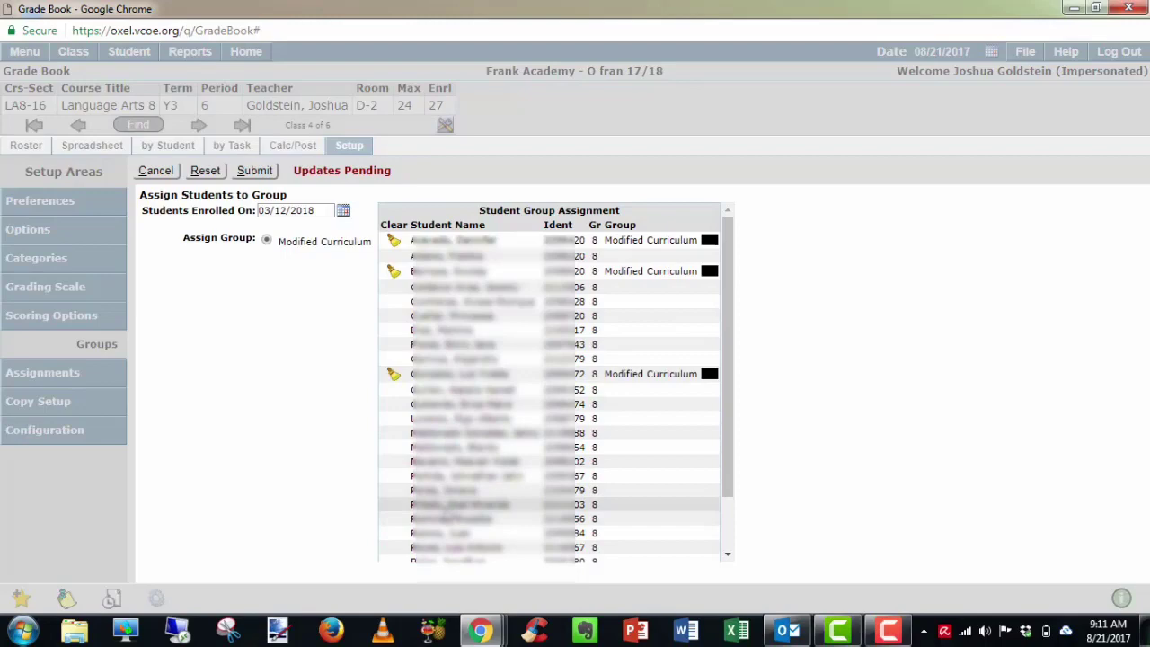
pyautogui.click(444, 520)
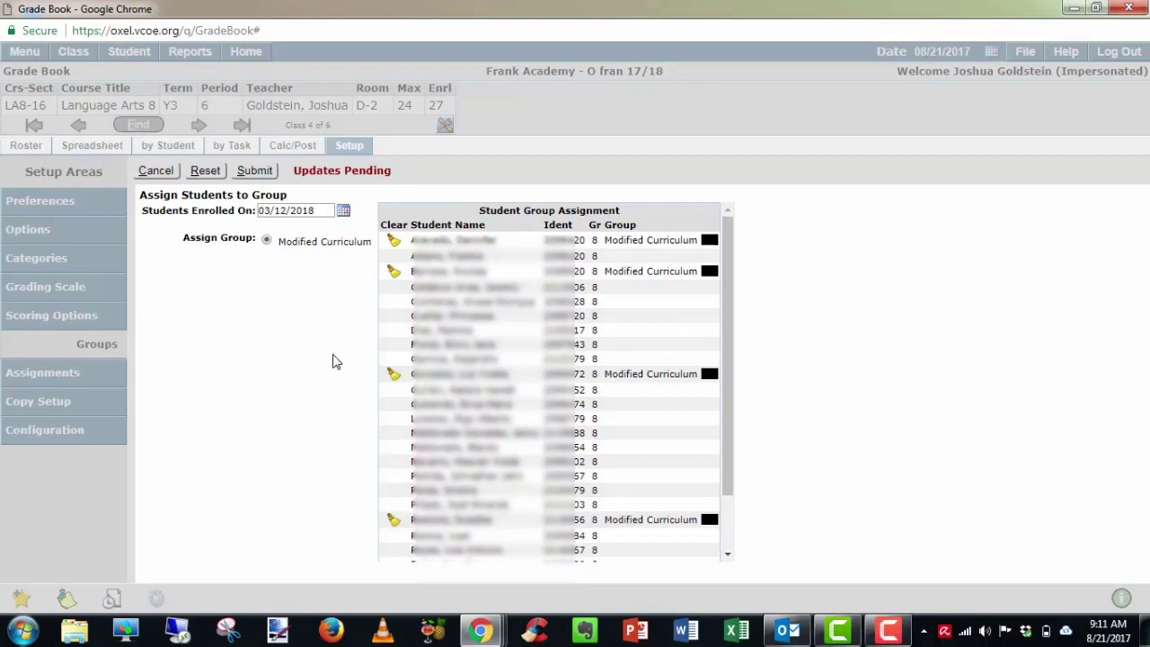
pyautogui.click(255, 172)
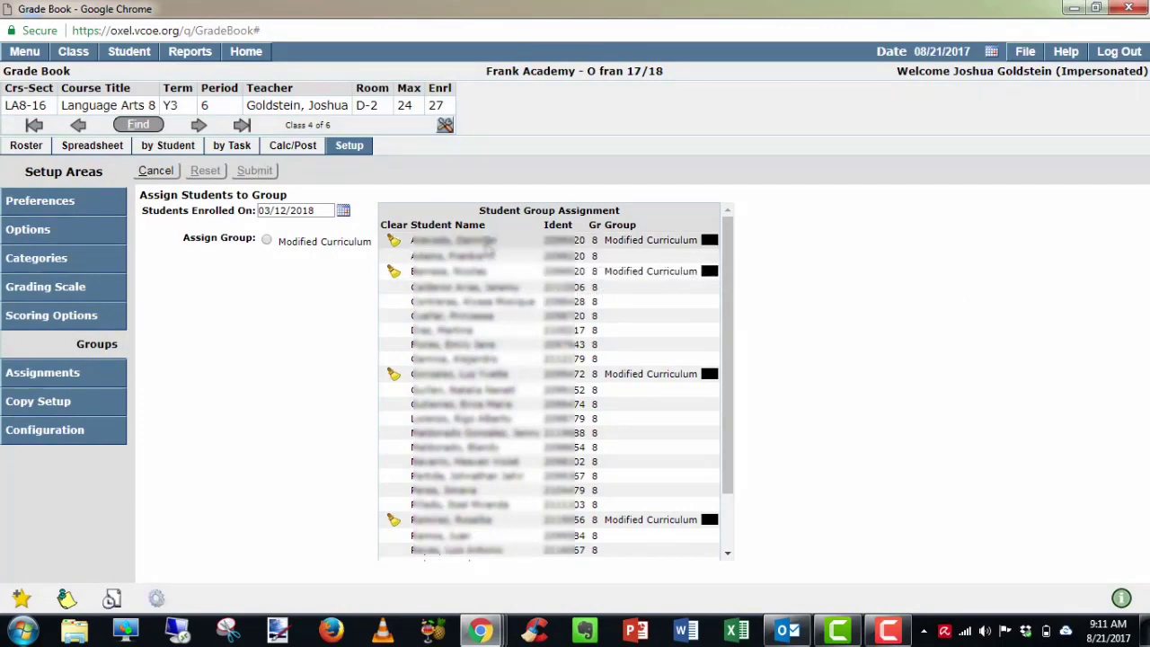
pyautogui.click(93, 350)
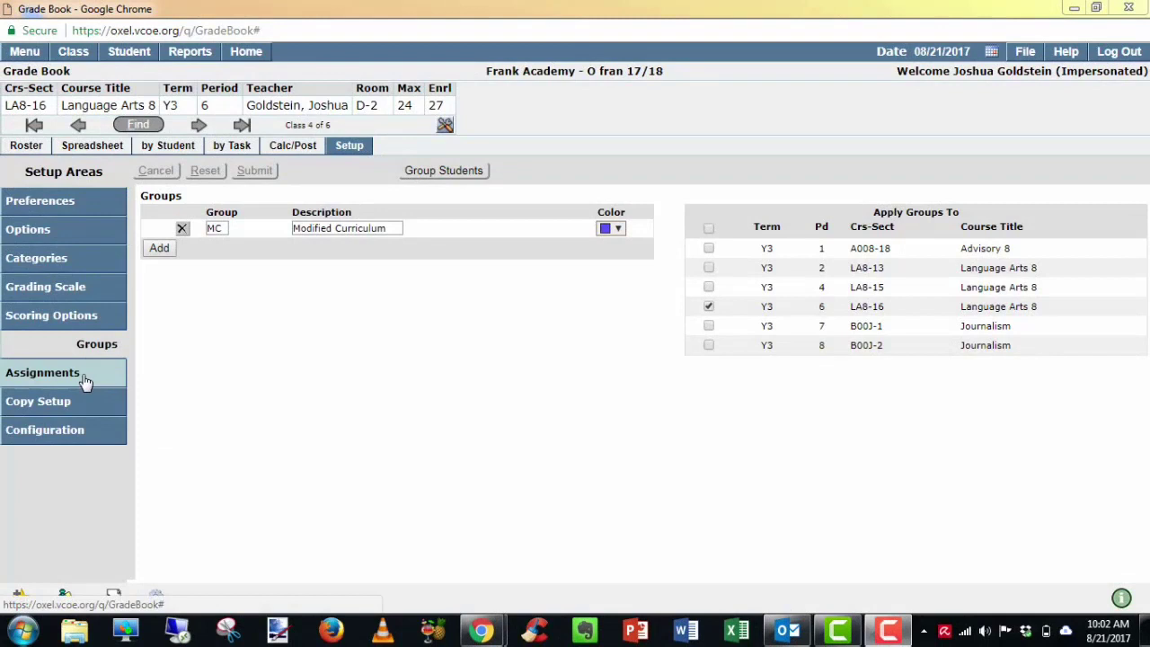
# Start a blank new assignment for LA8-16 from the Assignments setup area.
pyautogui.click(85, 381)
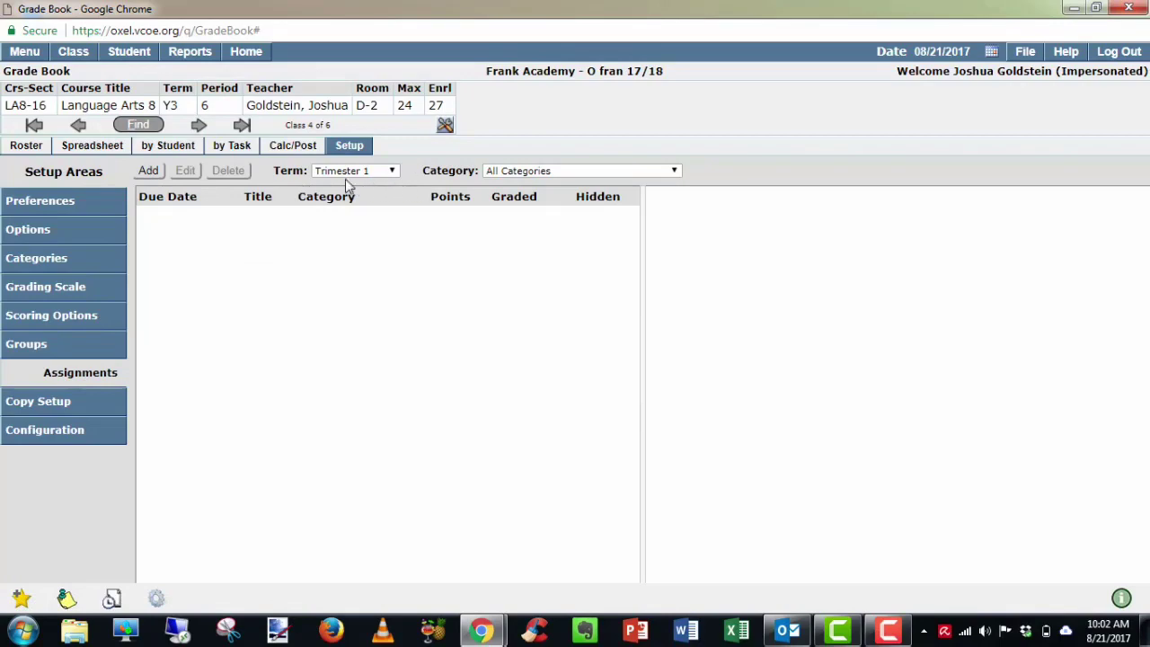
pyautogui.click(149, 171)
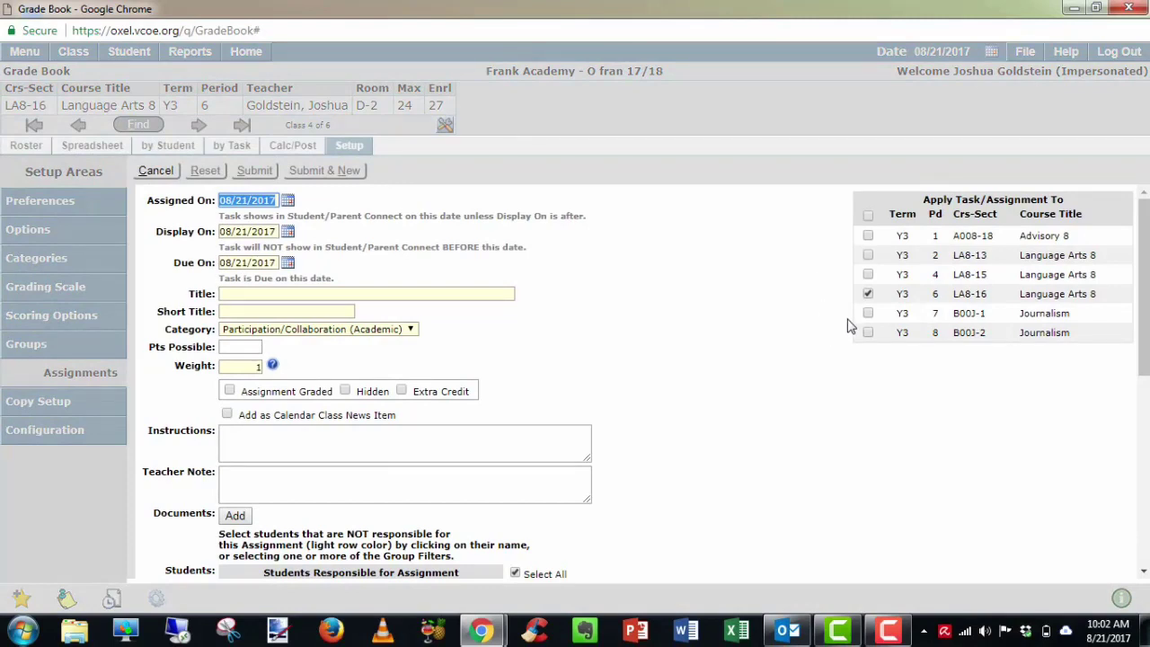
# Also apply the assignment to LA8-13 and set its due date to 08/25/2017.
pyautogui.click(868, 255)
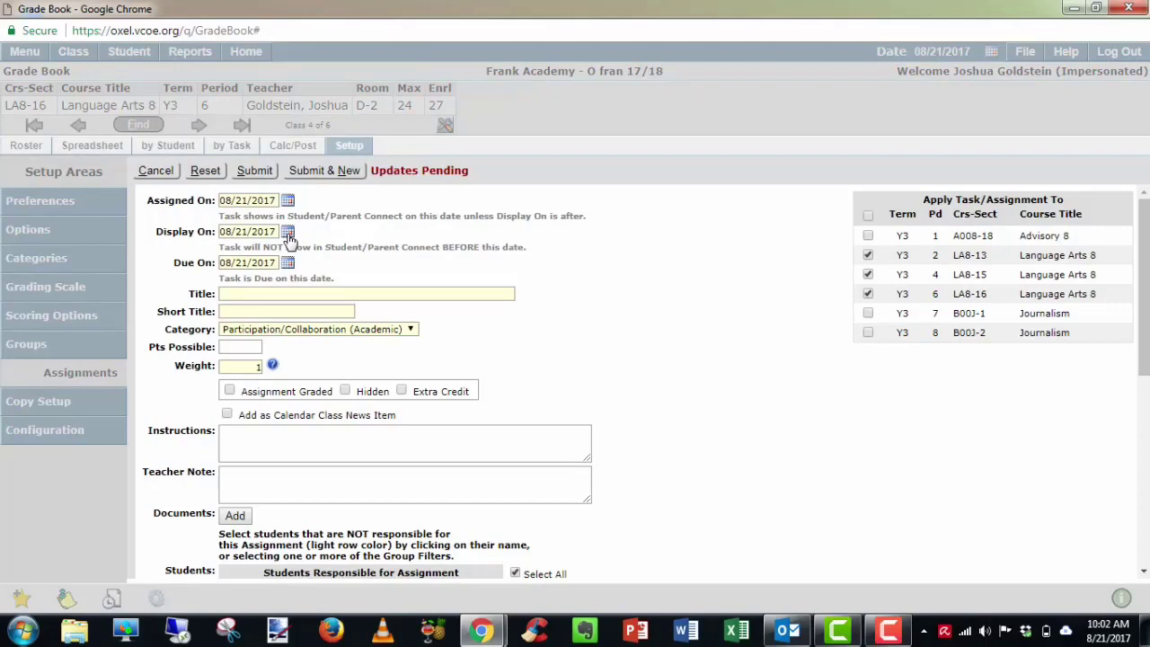
pyautogui.click(287, 233)
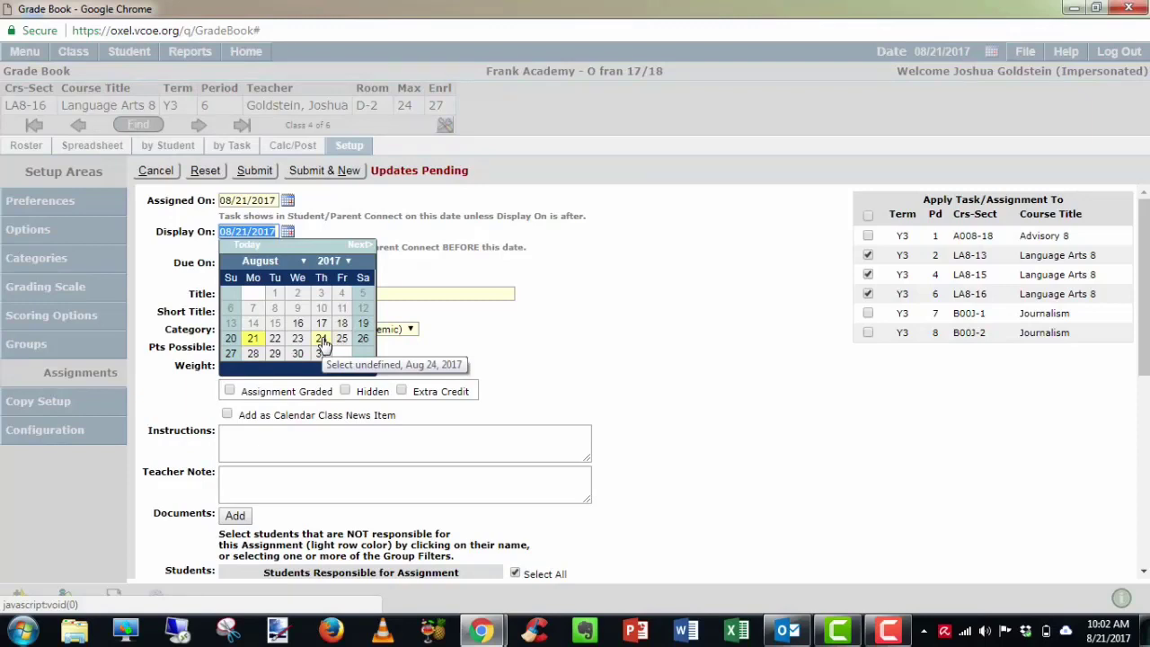
pyautogui.click(396, 285)
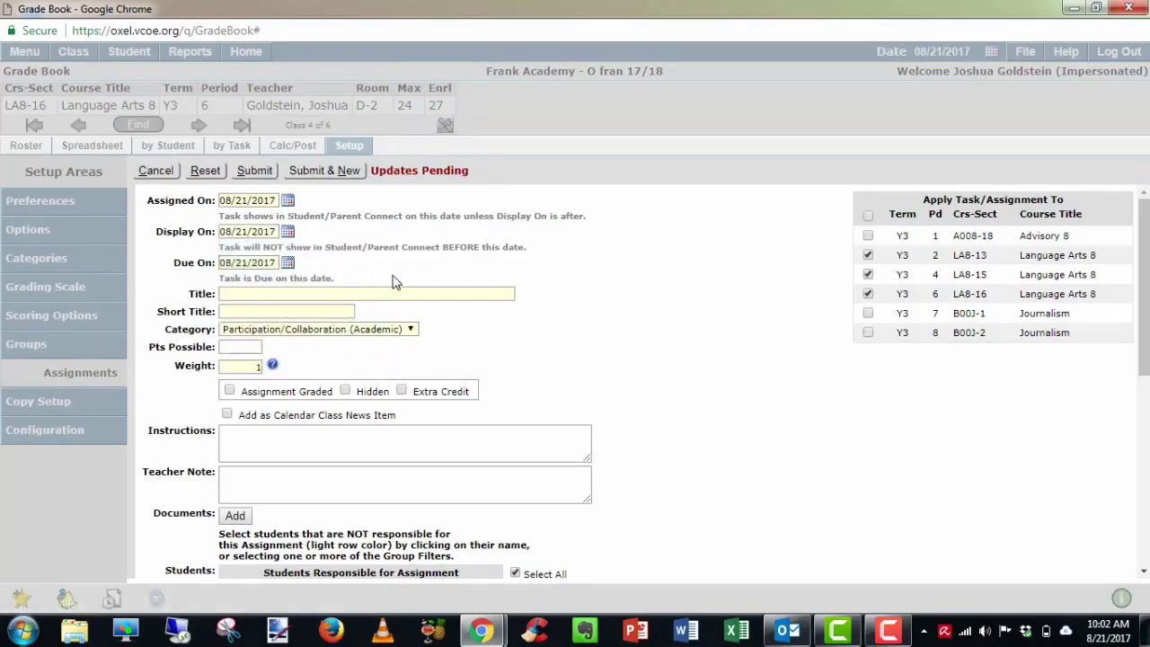
pyautogui.click(287, 263)
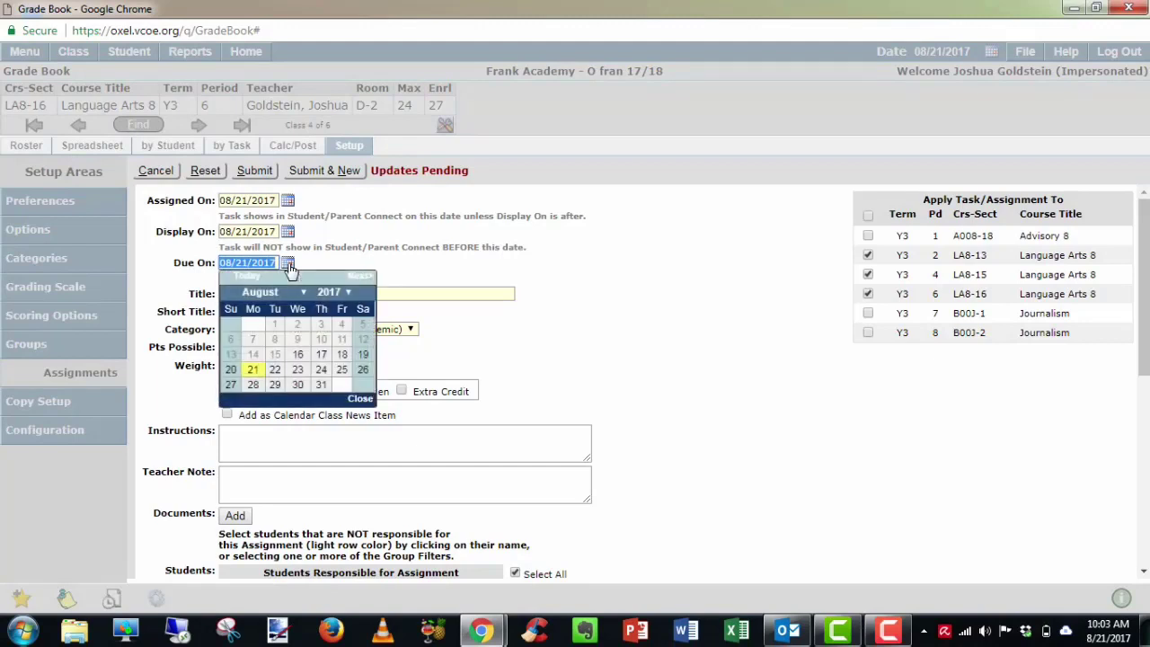
pyautogui.click(341, 369)
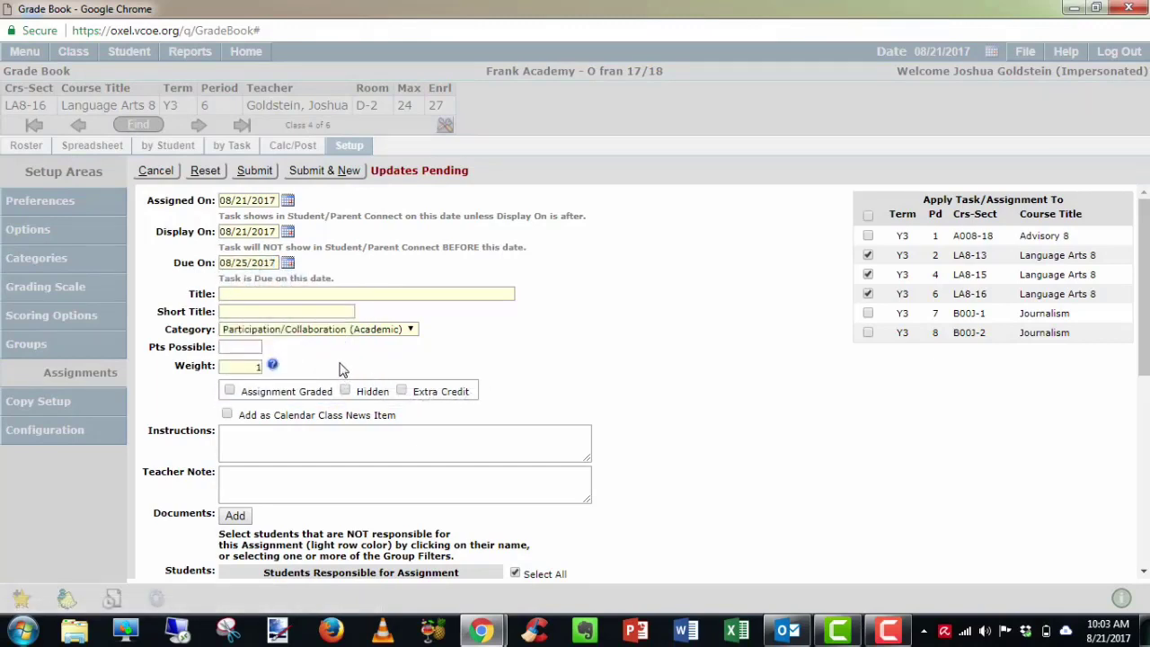
pyautogui.click(282, 289)
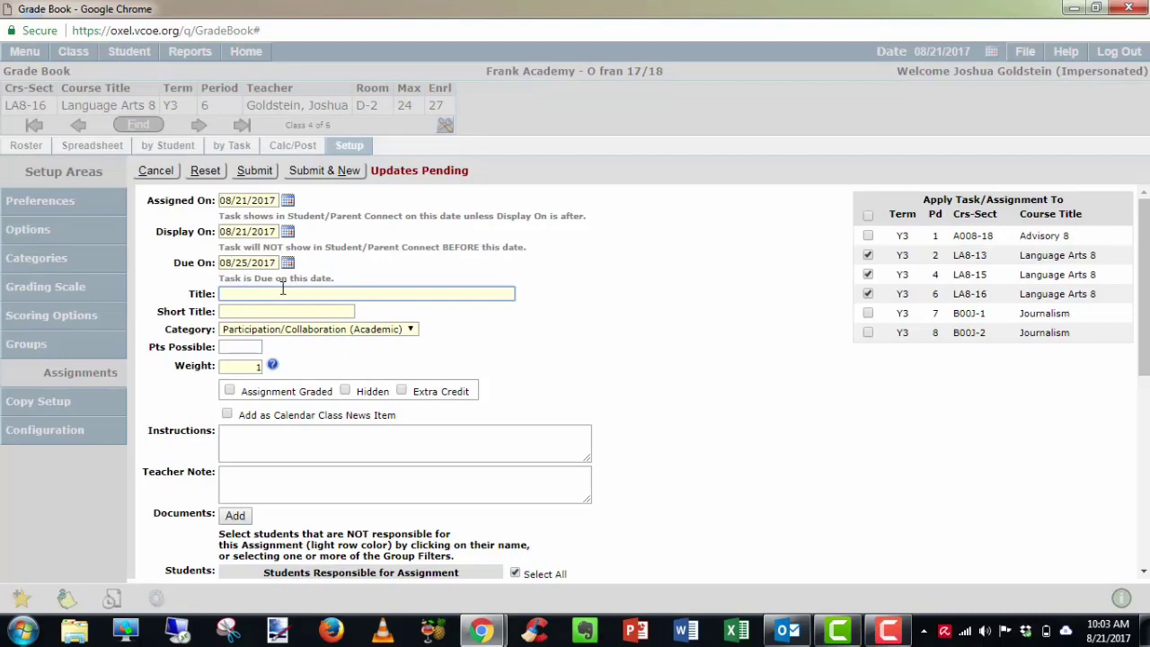
# Title the assignment 'Cornell Notes - Week 1' and fill in its short title.
pyautogui.write('Cornell Notes - Week 1')
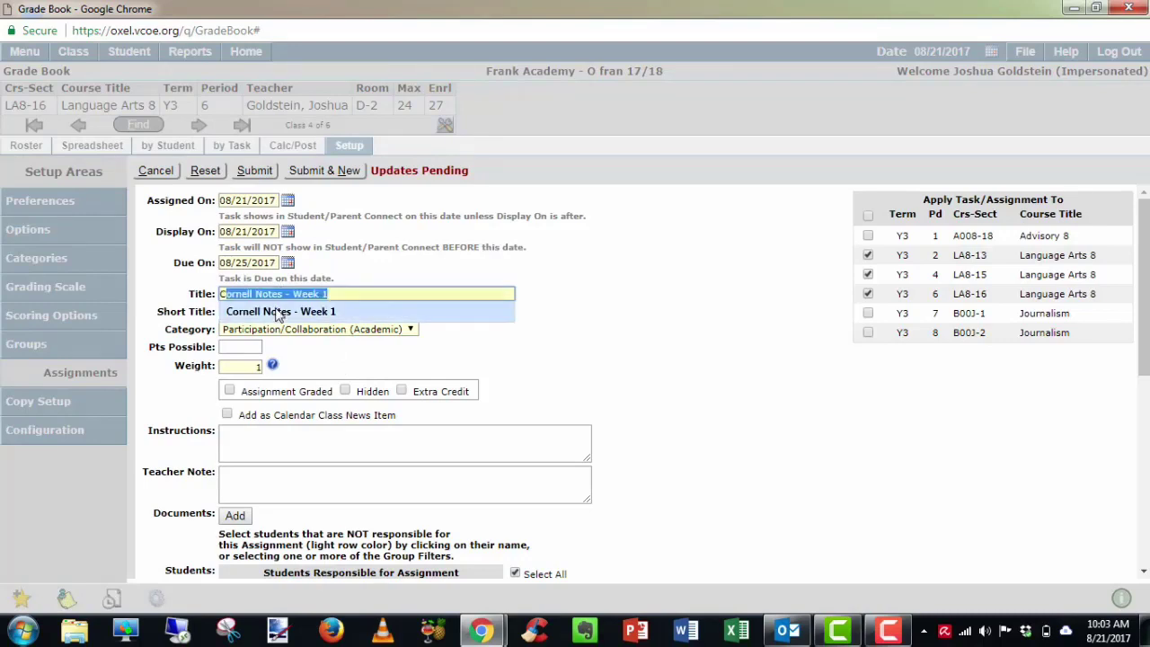
pyautogui.click(277, 310)
pyautogui.click(277, 310)
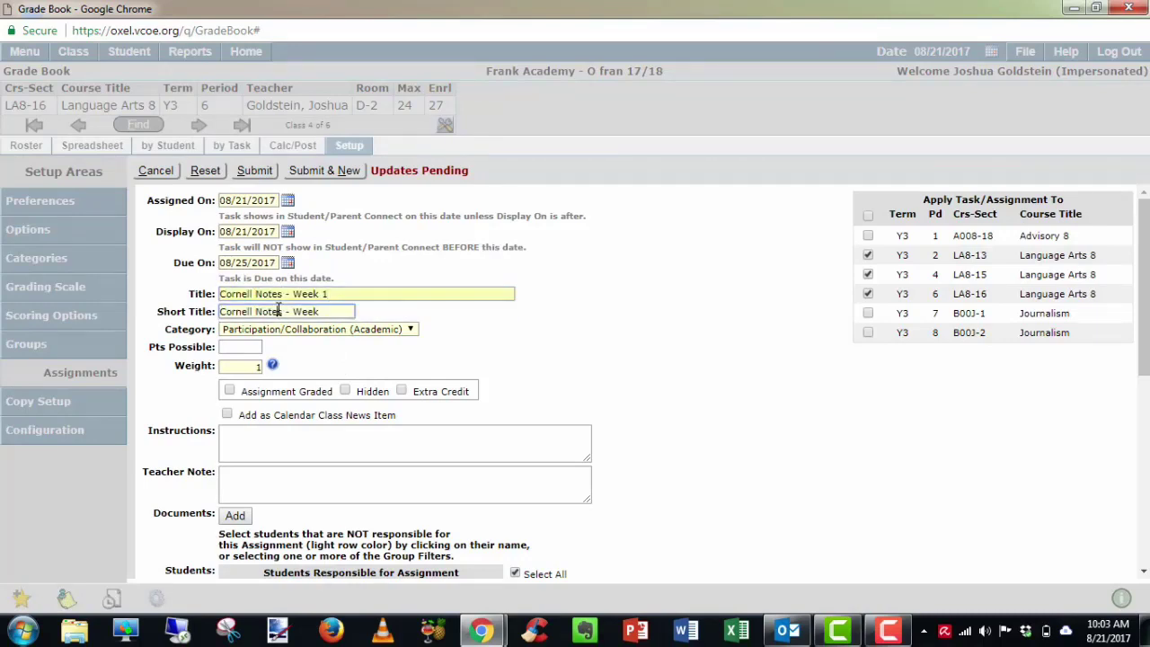
# Set the category to Classwork (Academic) with 10 points possible.
pyautogui.click(333, 330)
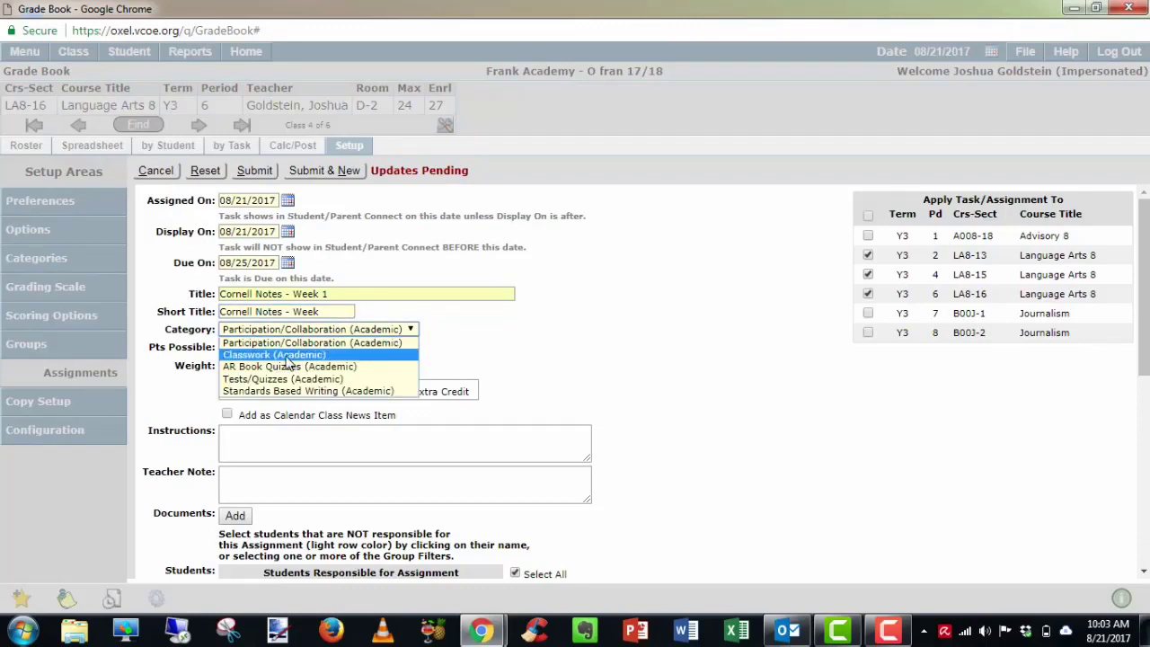
pyautogui.click(285, 355)
pyautogui.click(251, 346)
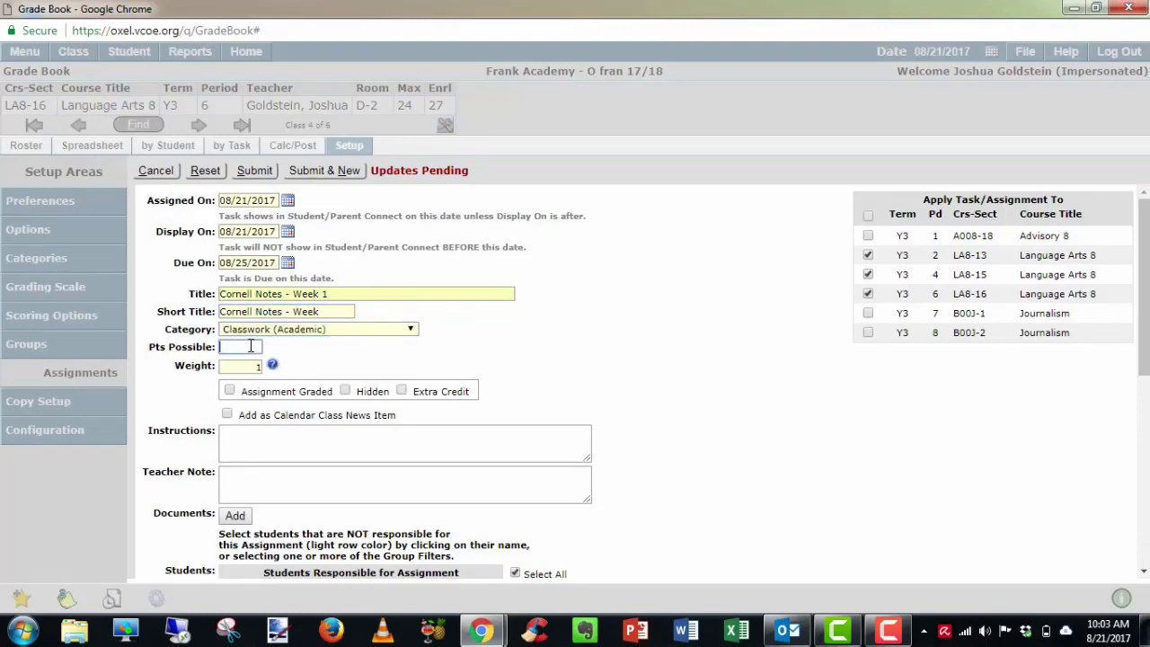
pyautogui.write('10')
pyautogui.click(244, 367)
# Toggle Assignment Graded on and back off, then tick Extra Credit.
pyautogui.click(230, 393)
pyautogui.click(230, 393)
pyautogui.click(401, 392)
# Remove the Extra Credit flag from the assignment.
pyautogui.click(402, 394)
pyautogui.scroll(-5, 454, 413)
pyautogui.scroll(1, 454, 400)
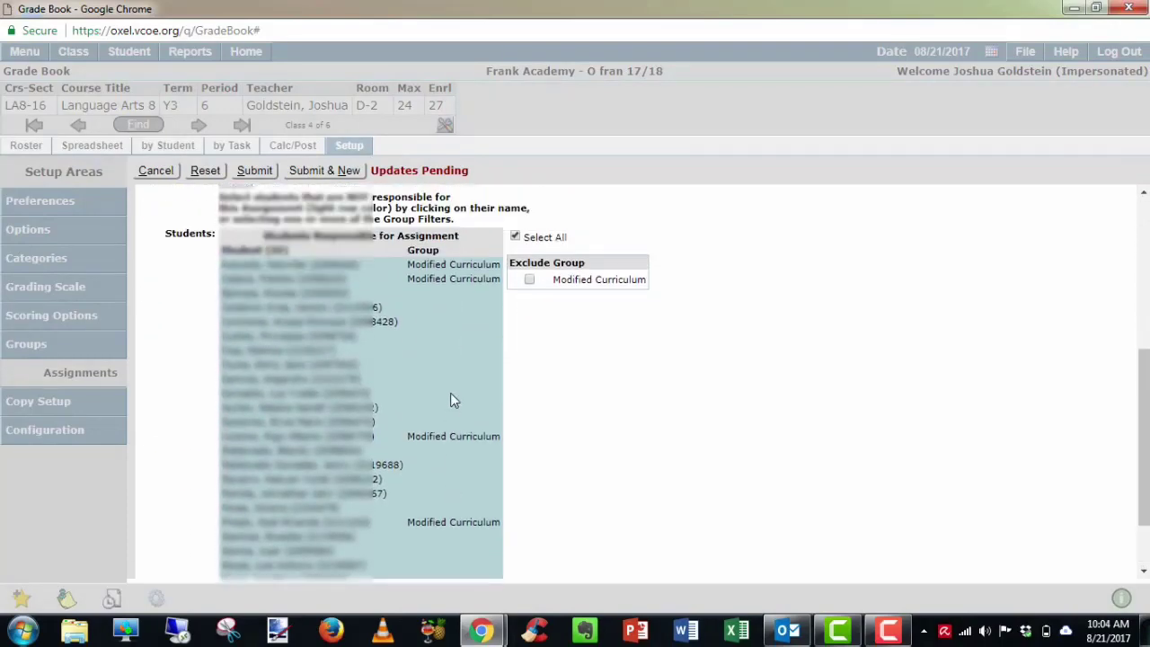
# Test excluding a student and the Modified Curriculum group, restore both, and save the assignment.
pyautogui.click(371, 308)
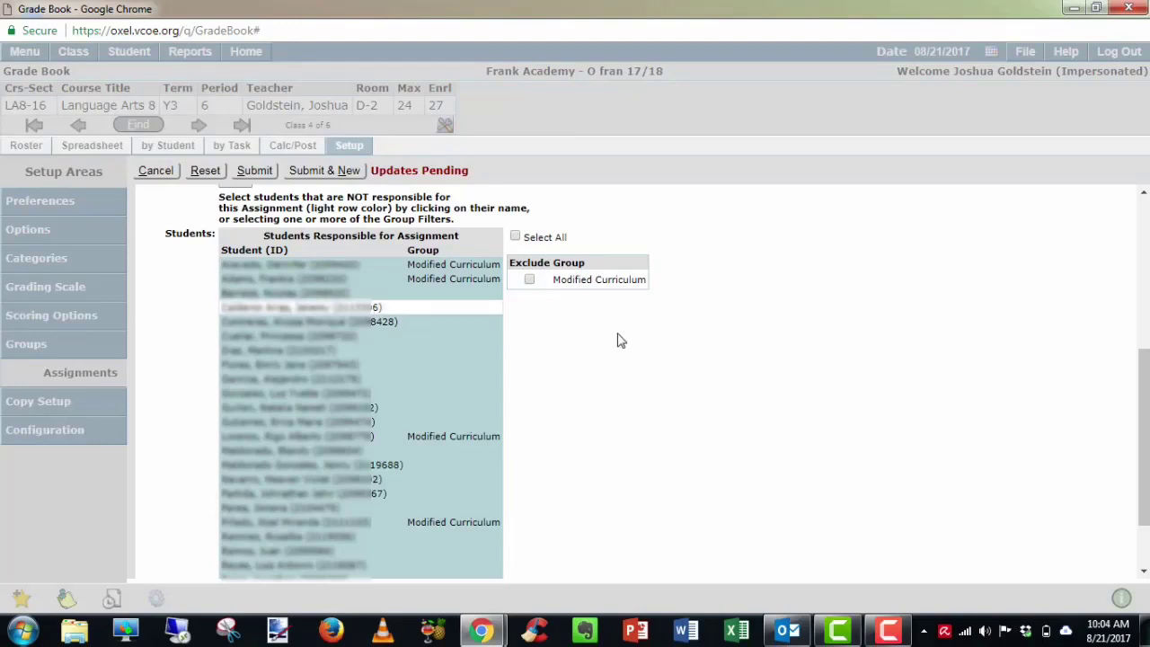
pyautogui.click(458, 307)
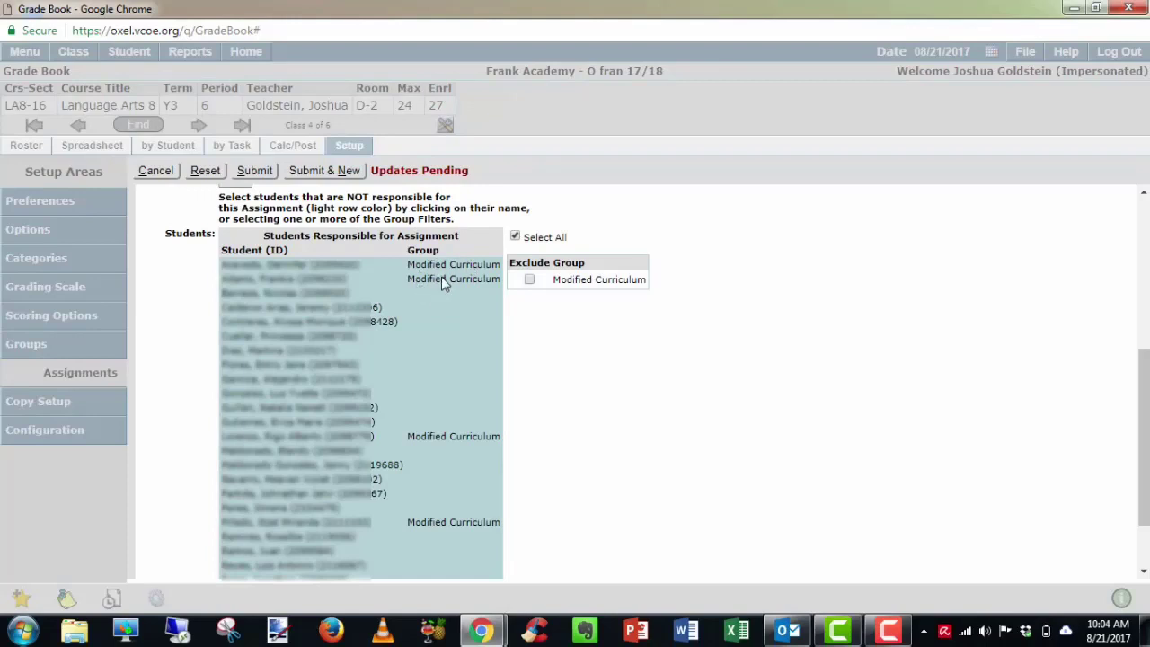
pyautogui.click(530, 281)
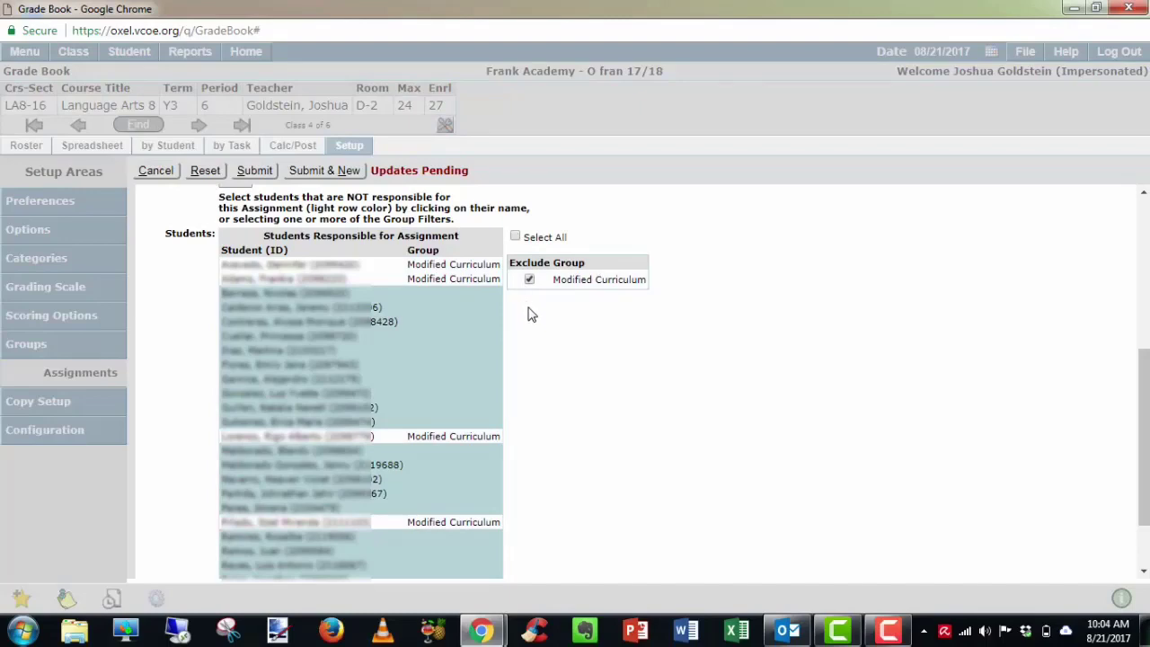
pyautogui.click(530, 281)
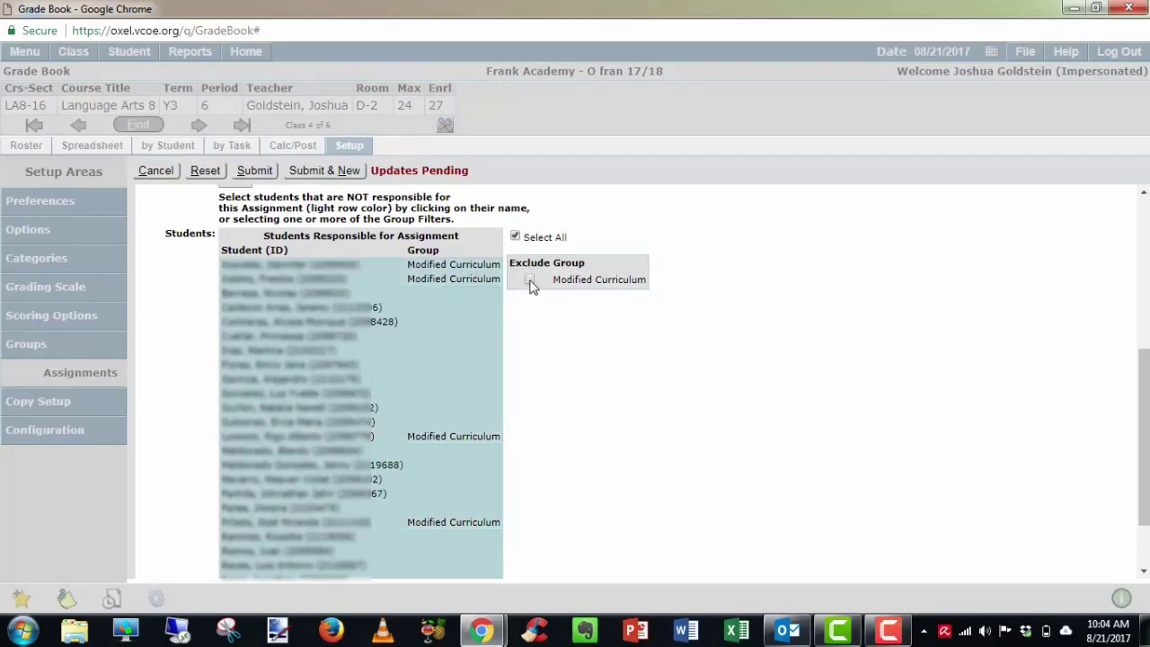
pyautogui.scroll(4, 561, 363)
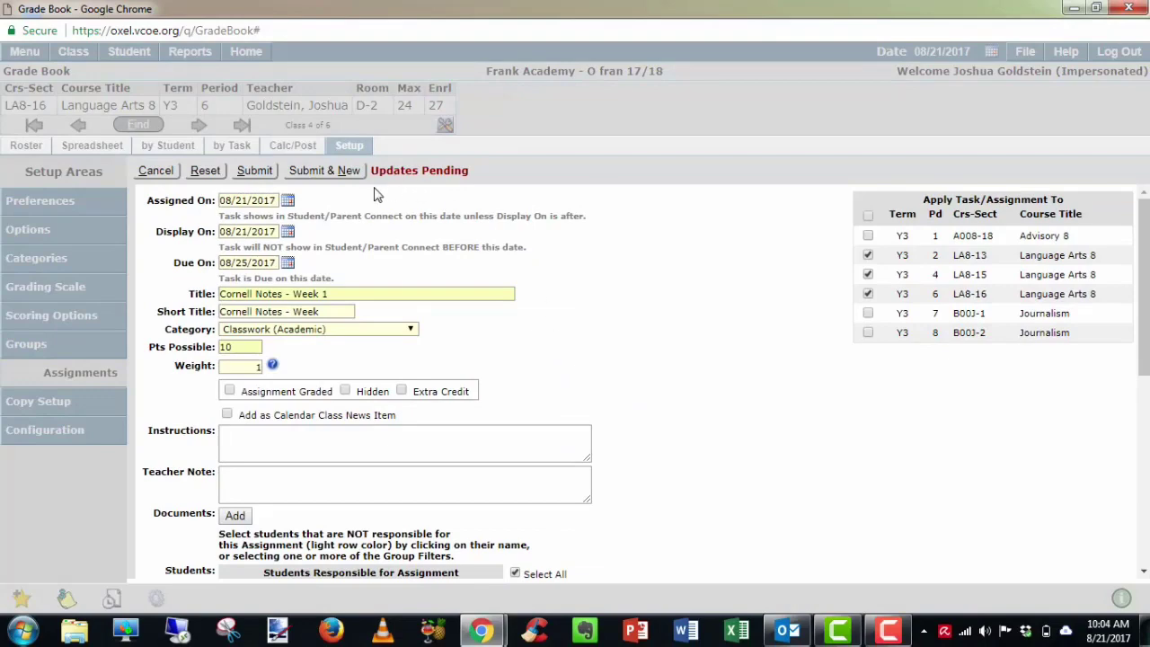
pyautogui.click(253, 171)
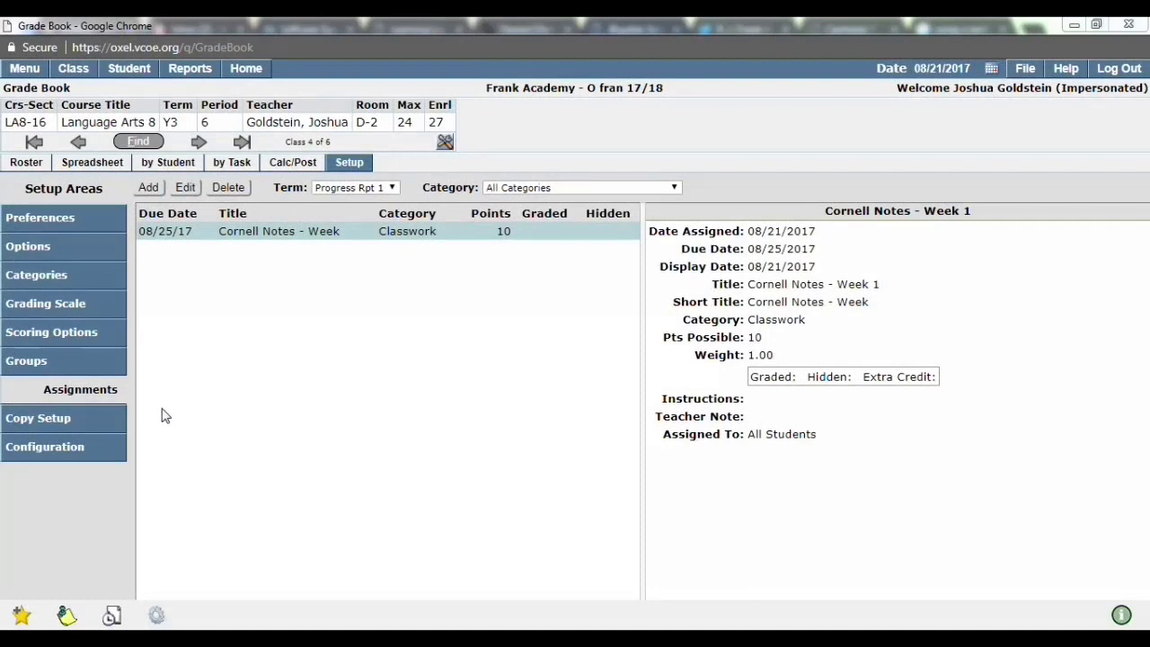
# View the Configuration Checklist showing Advisory 8 and Journalism missing categories and grading scale.
pyautogui.click(86, 458)
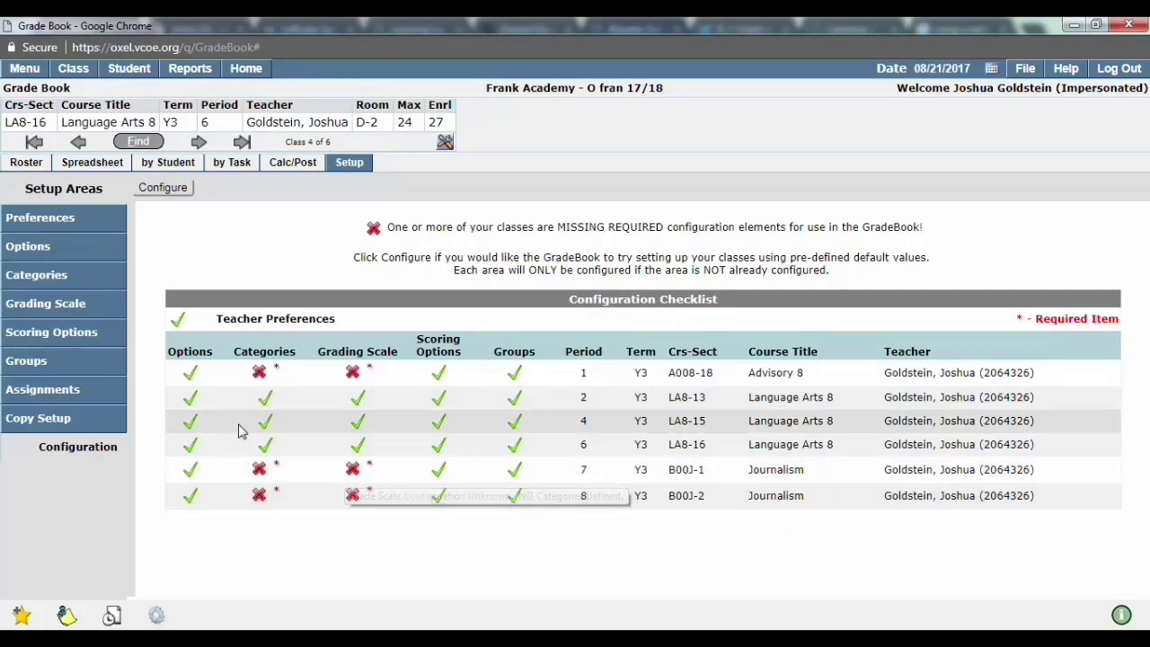
# Copy Categories from 2018 Y3 6 LA8 - Language Arts 8 to B00J-1 and B00J-2.
pyautogui.click(56, 419)
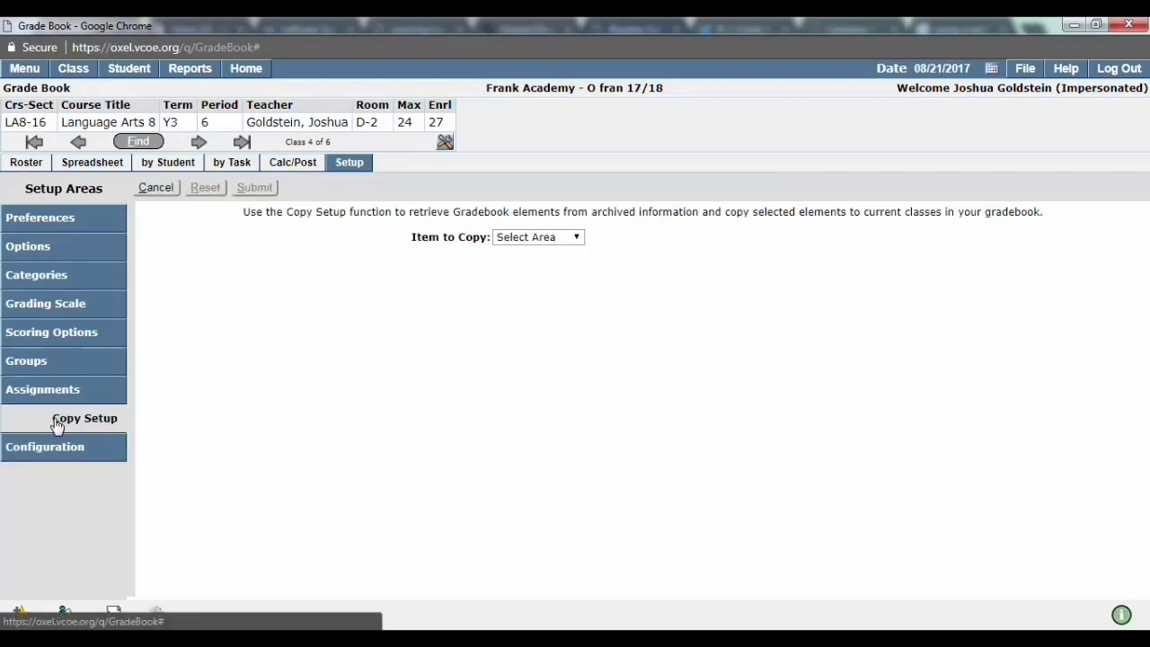
pyautogui.click(525, 238)
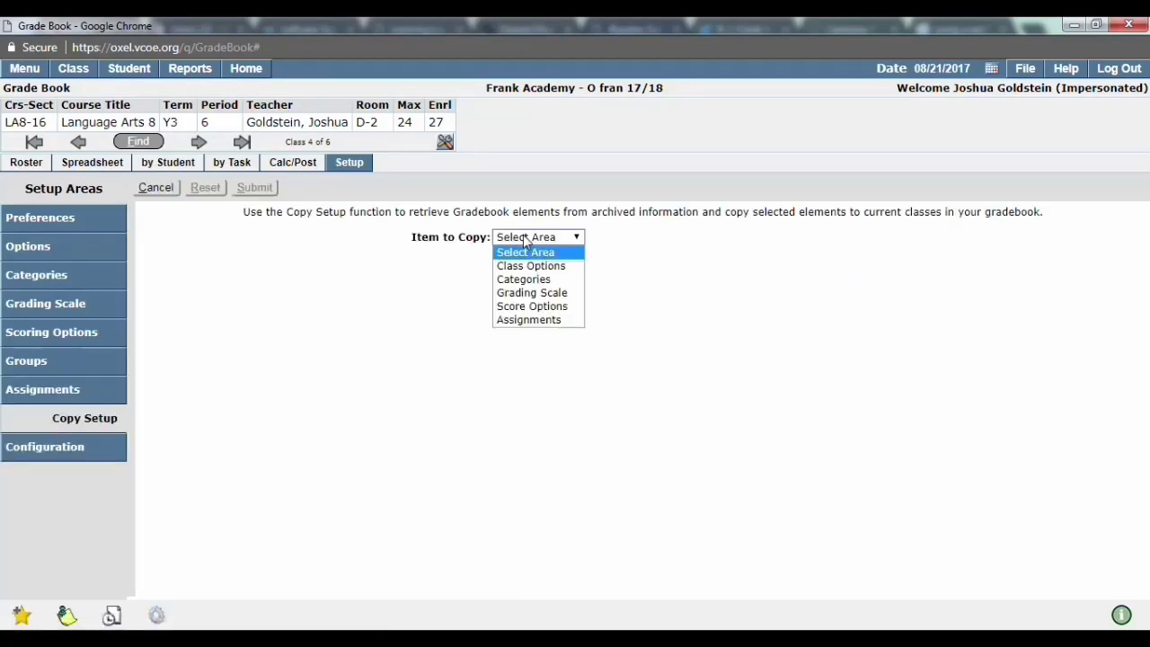
pyautogui.click(531, 279)
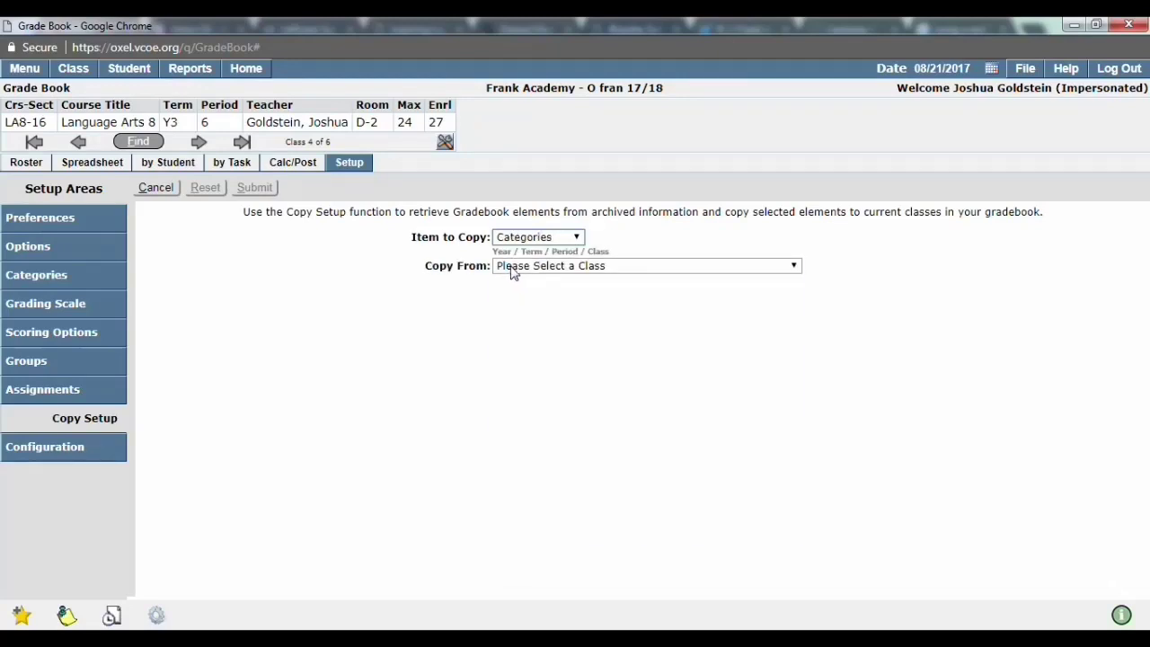
pyautogui.click(514, 268)
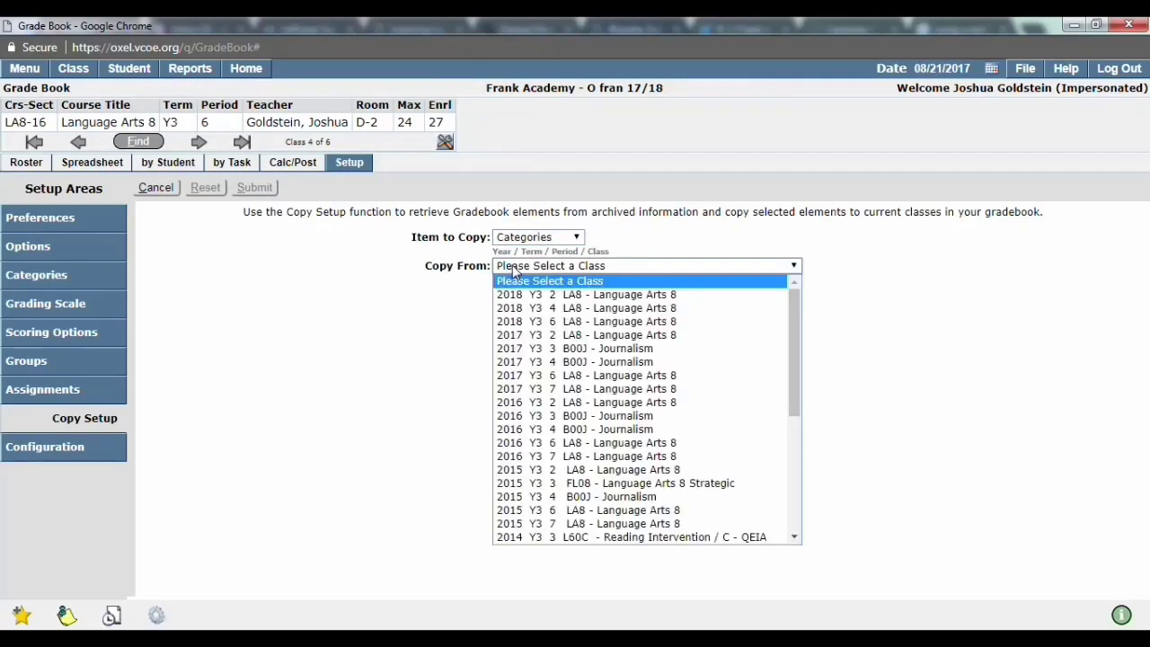
pyautogui.click(544, 322)
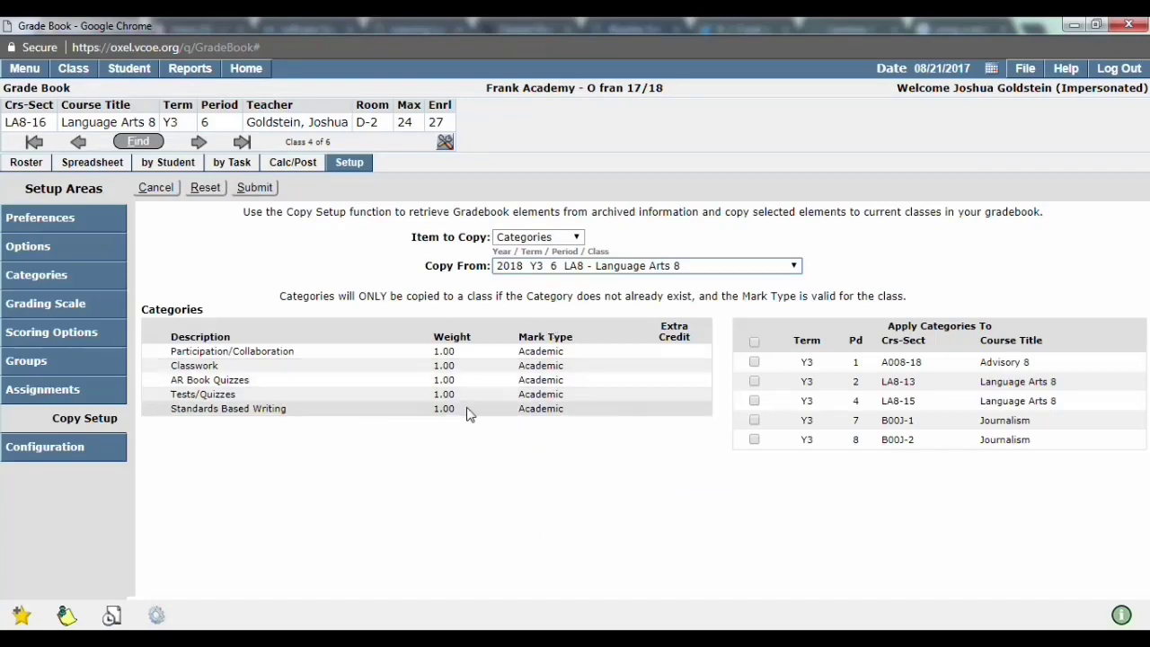
pyautogui.click(754, 421)
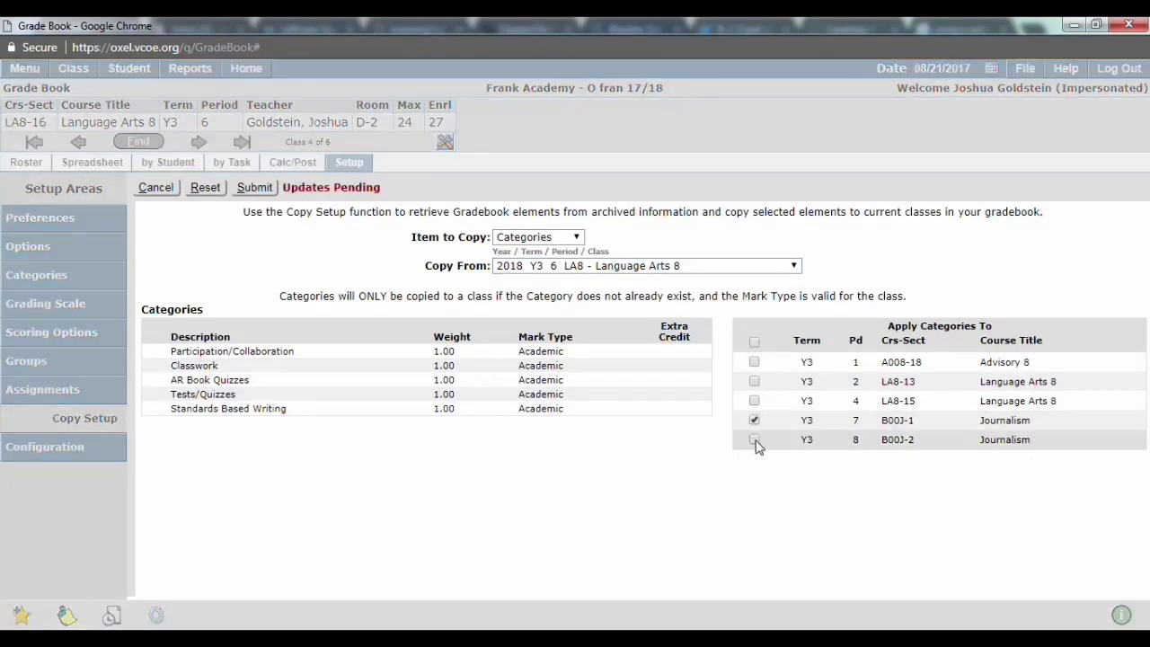
pyautogui.click(754, 440)
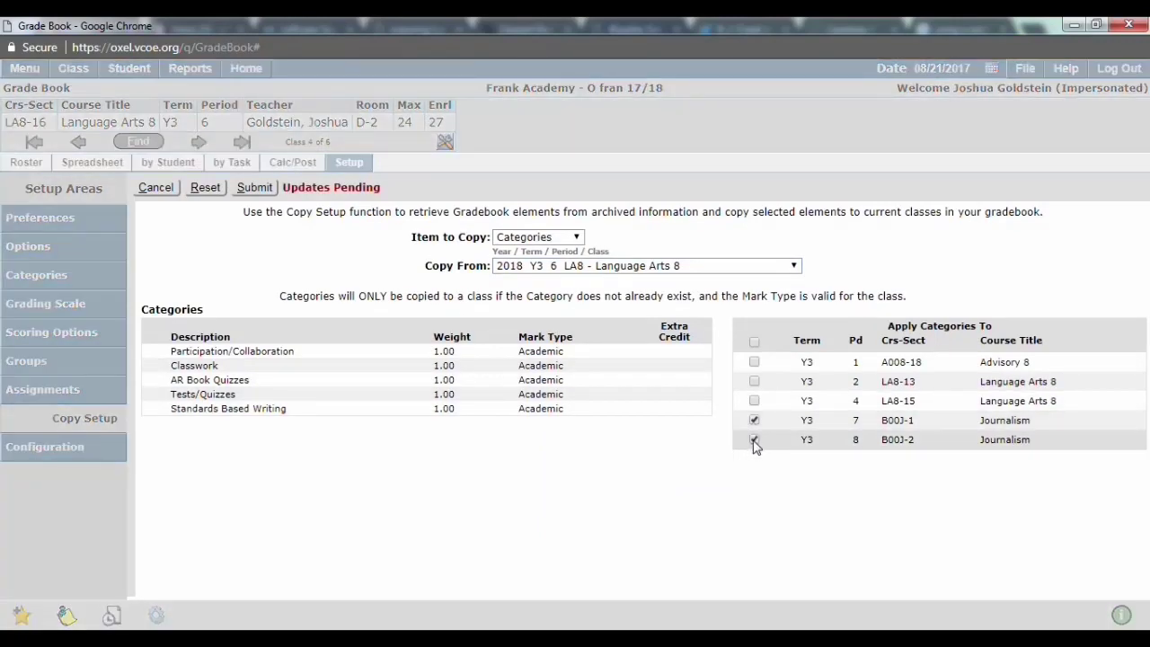
pyautogui.click(255, 190)
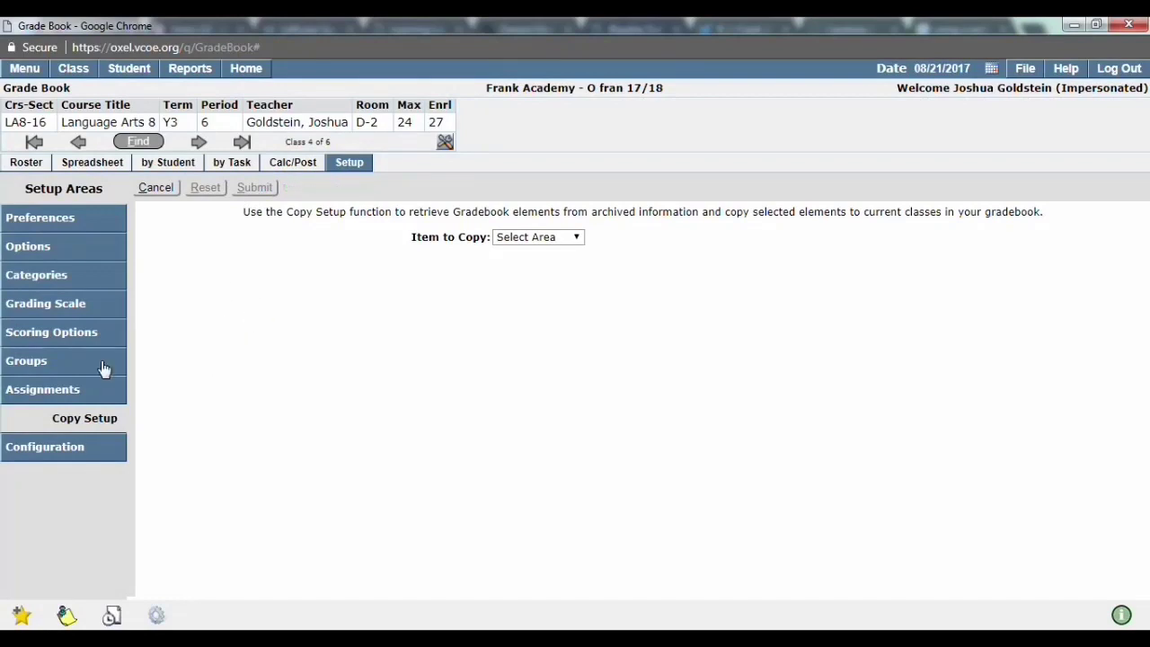
# Recheck the configuration checklist, then show the LA8-16 class roster.
pyautogui.click(86, 449)
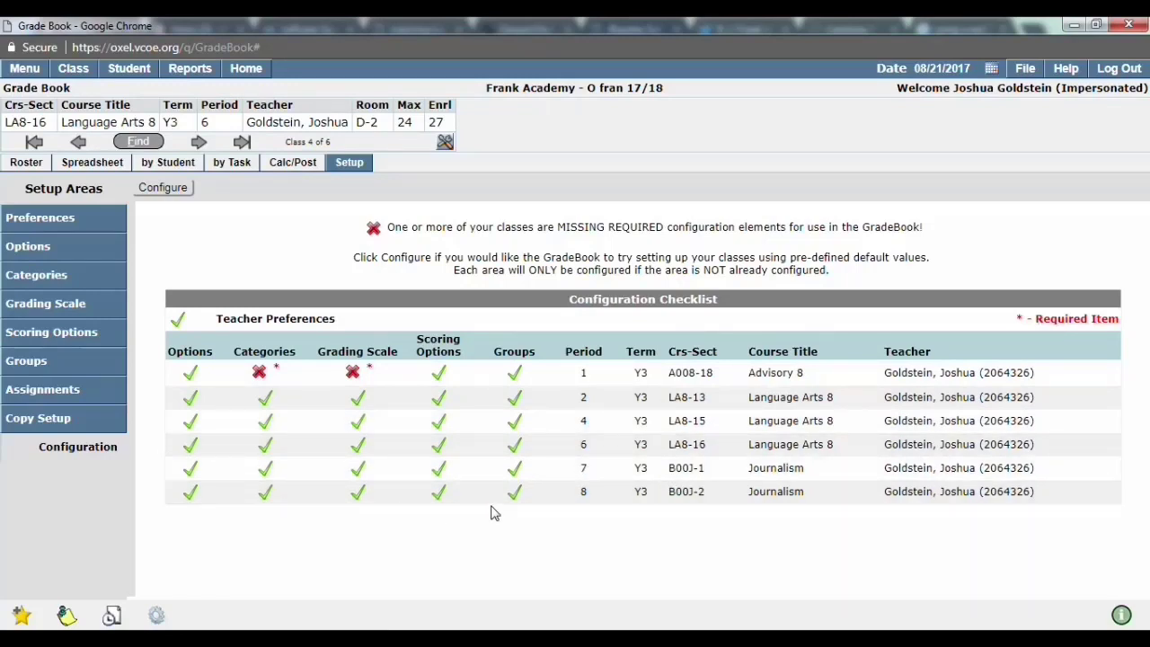
pyautogui.click(27, 163)
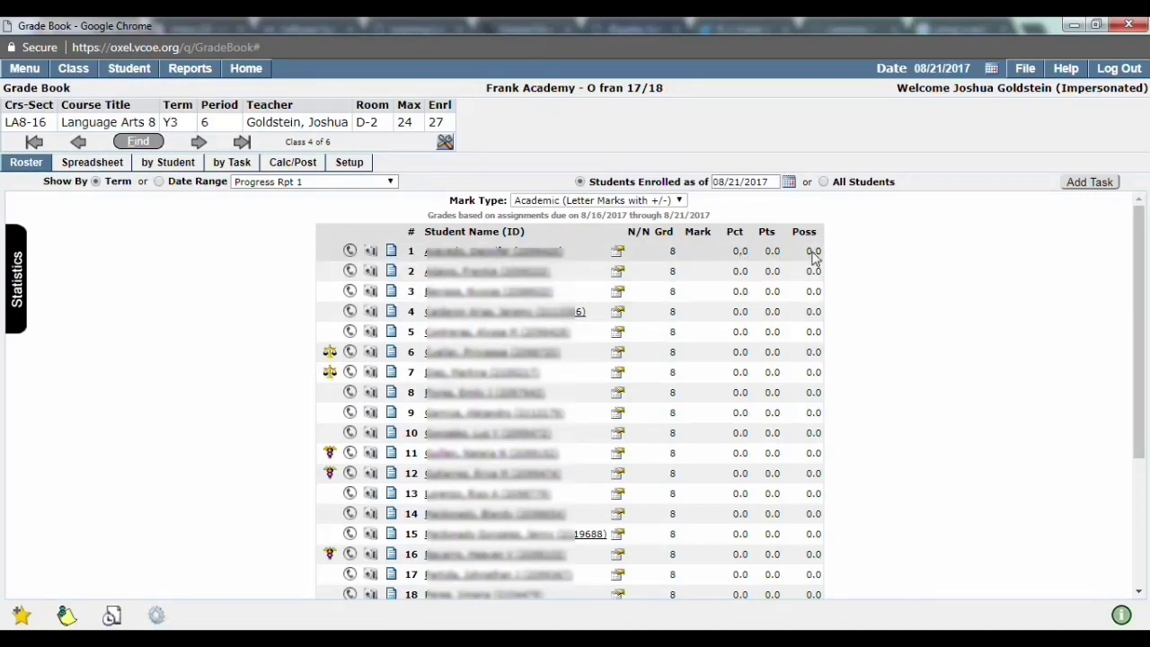
# Review Cornell Notes - Week 1 in the Spreadsheet, by Student and by Task views.
pyautogui.click(105, 169)
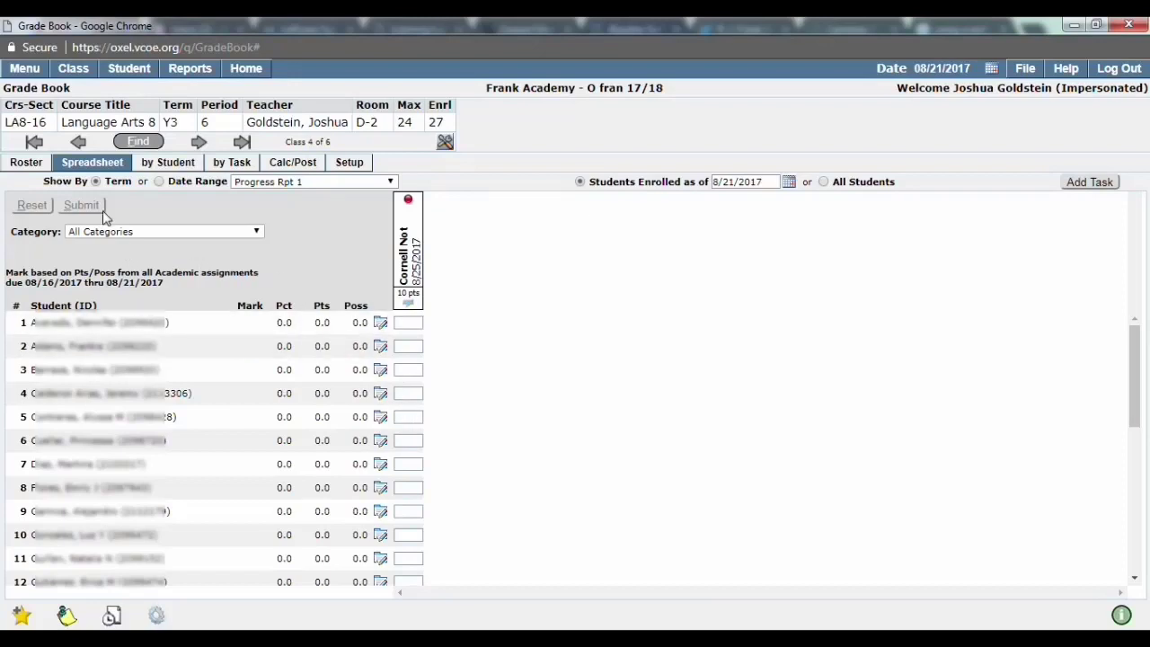
pyautogui.click(171, 164)
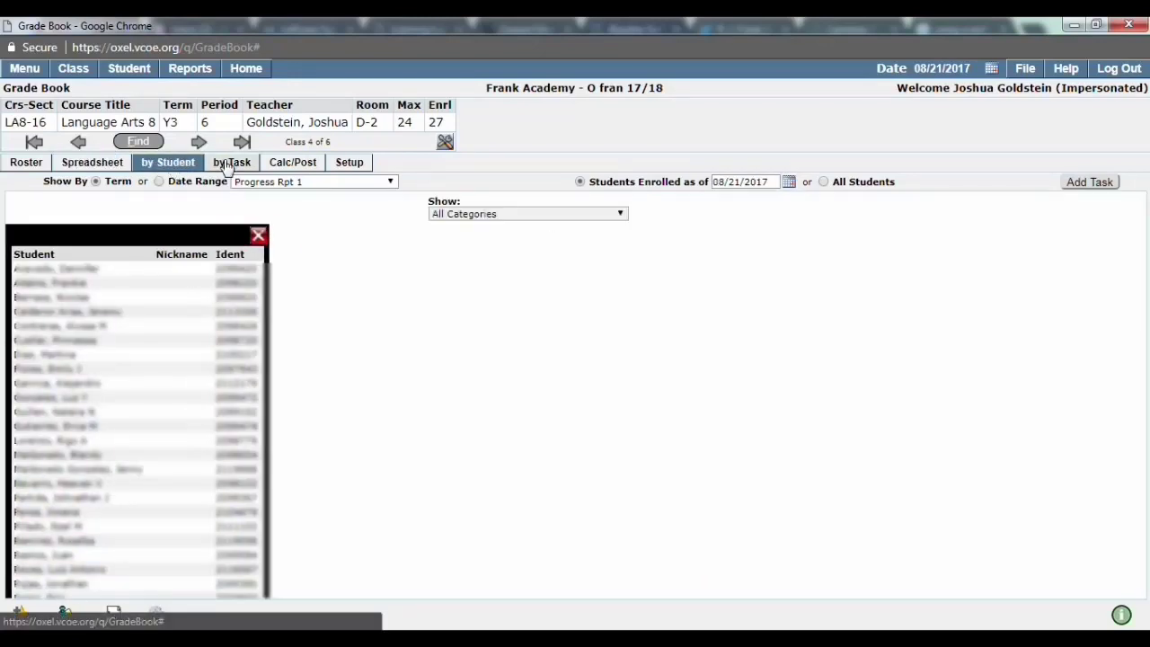
pyautogui.click(230, 164)
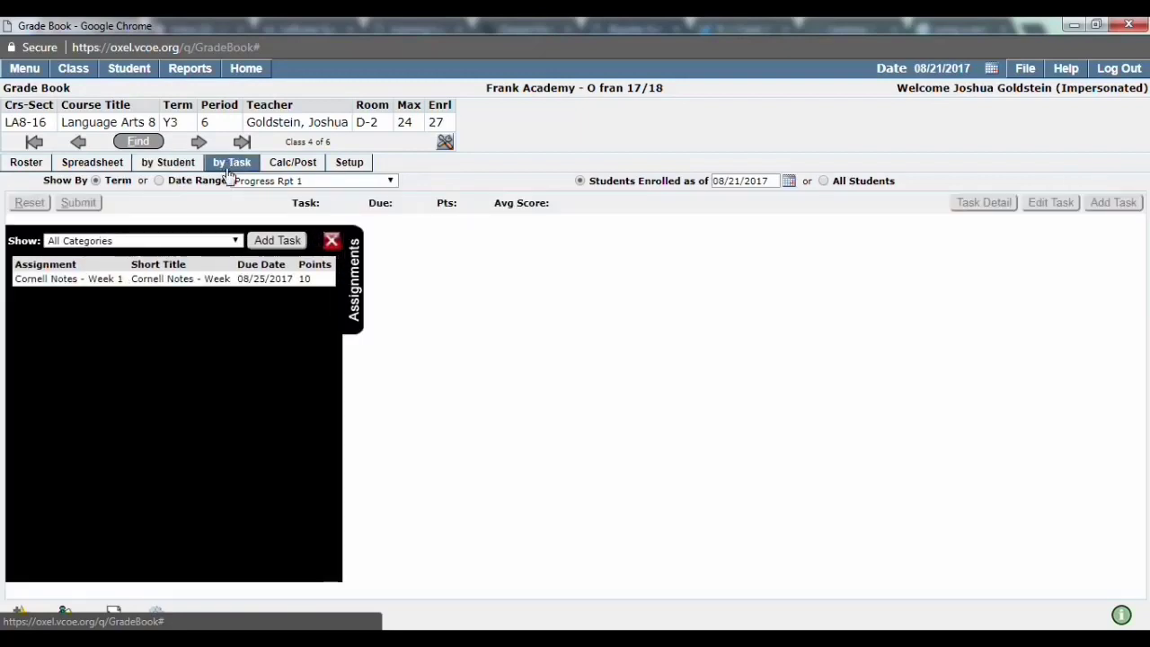